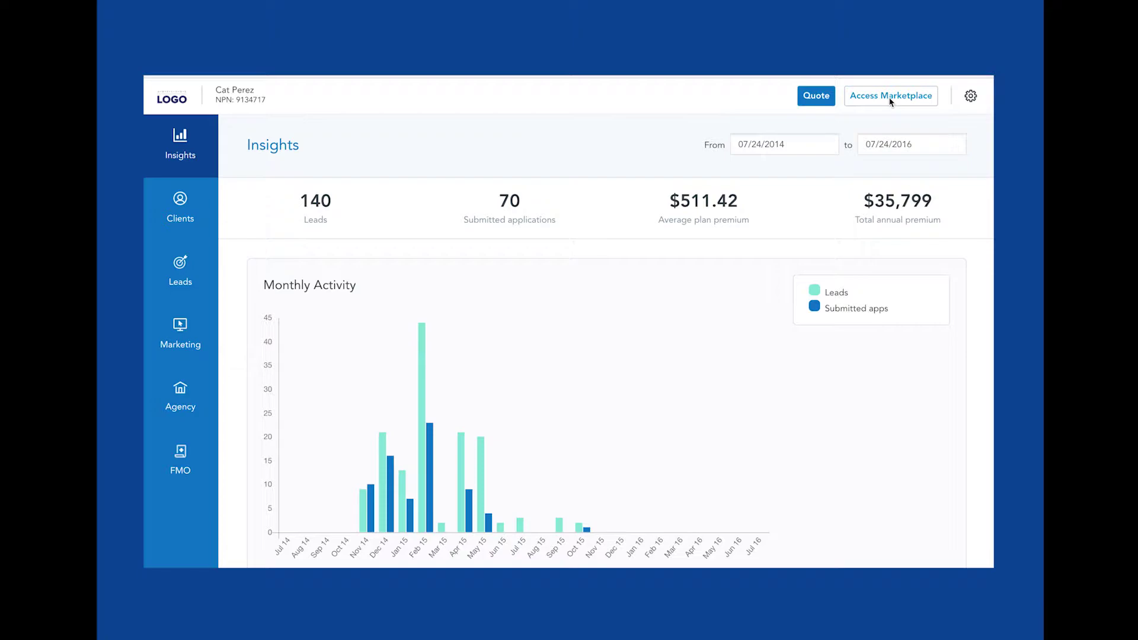
Step: Open the gear settings menu on the Insights dashboard showing 140 leads
left_click(971, 98)
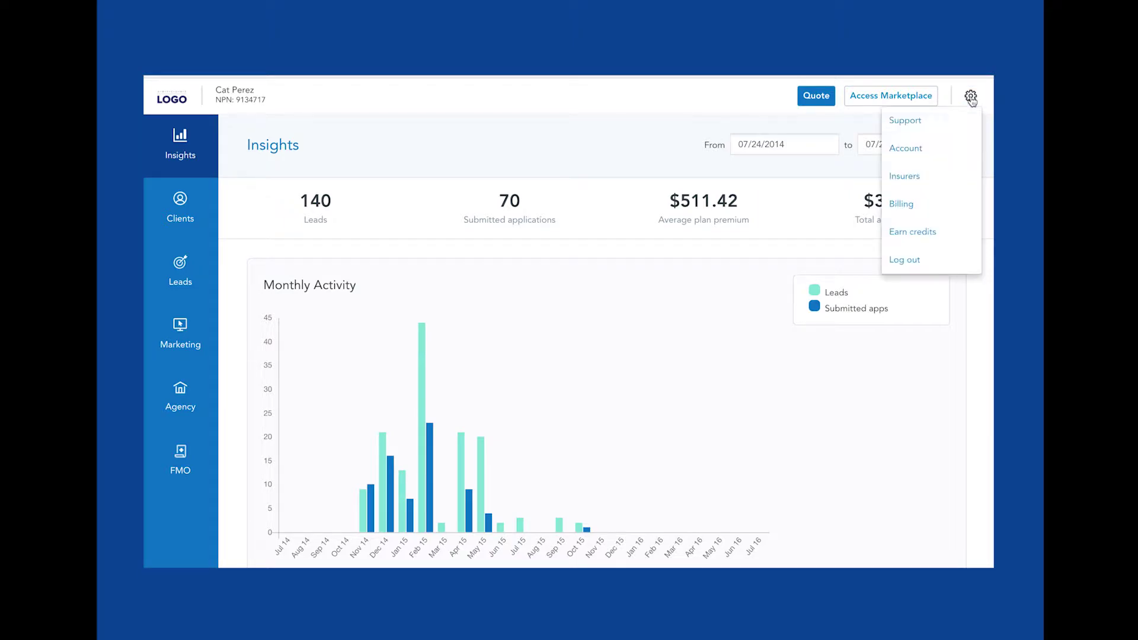
Step: Open the Support Contact us page and review its FAQ link and support phone hours
left_click(935, 125)
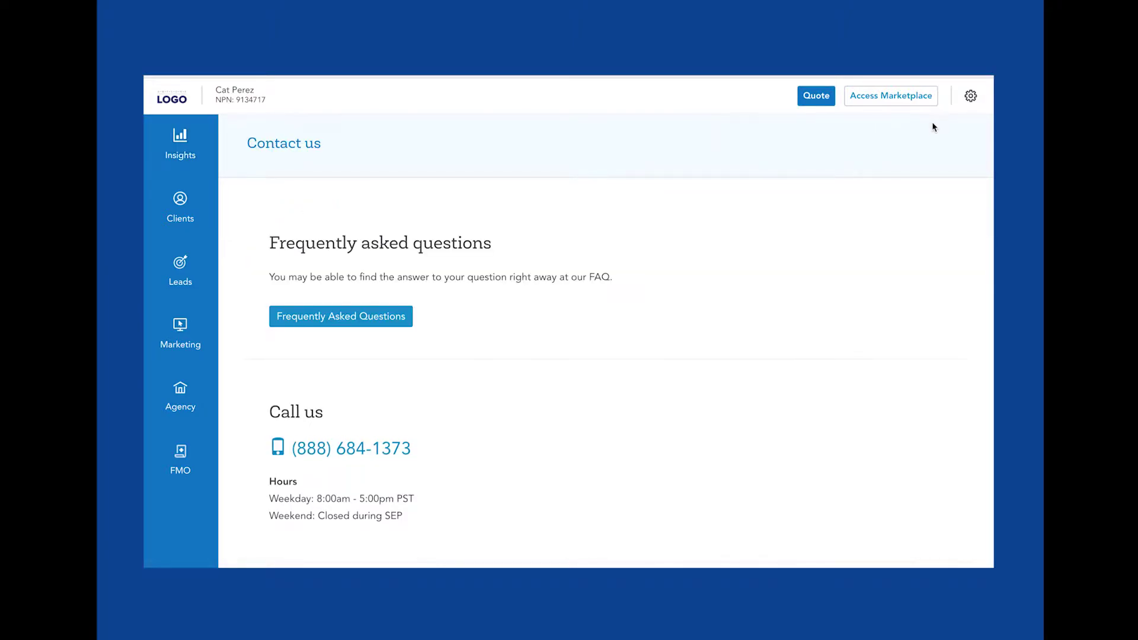
scroll(521, 232, "down", 3)
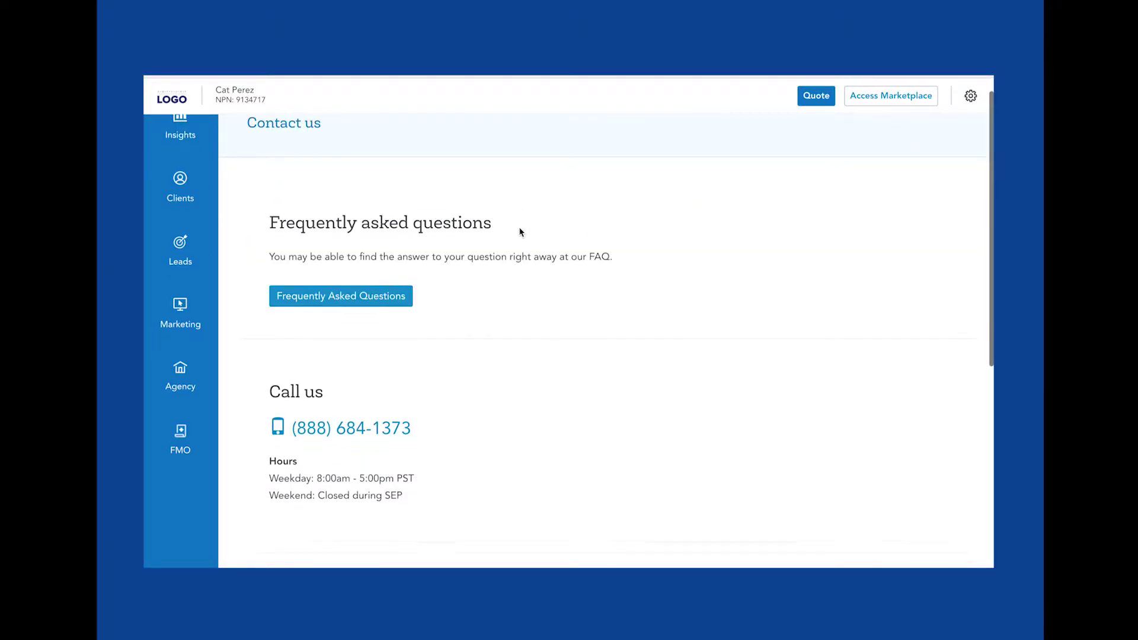
scroll(521, 231, "down", 5)
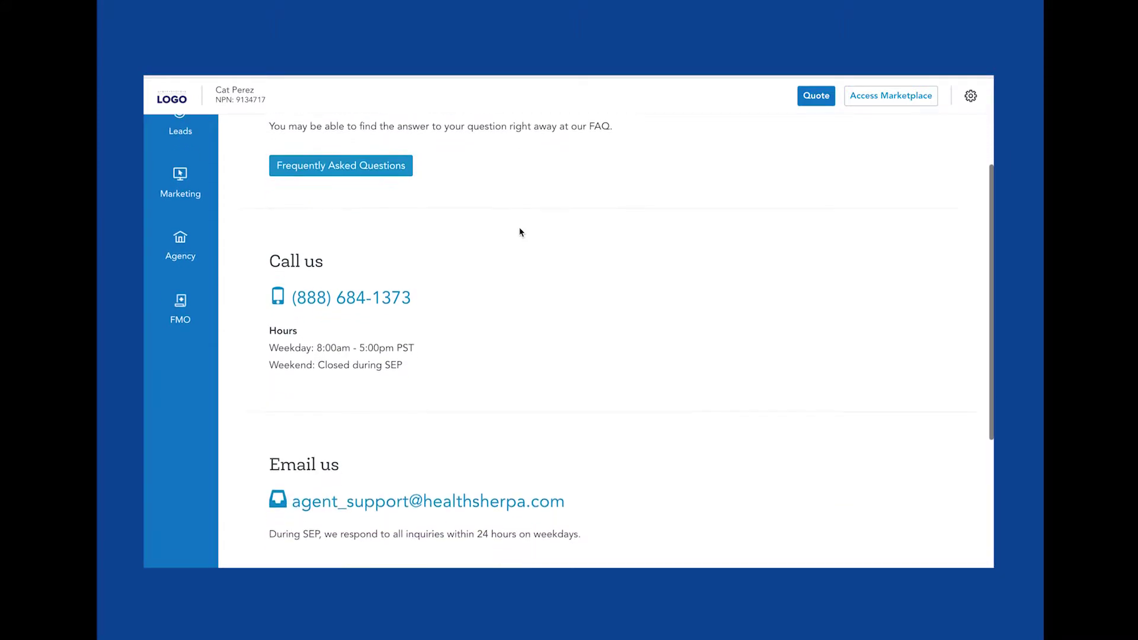
scroll(520, 232, "down", 2)
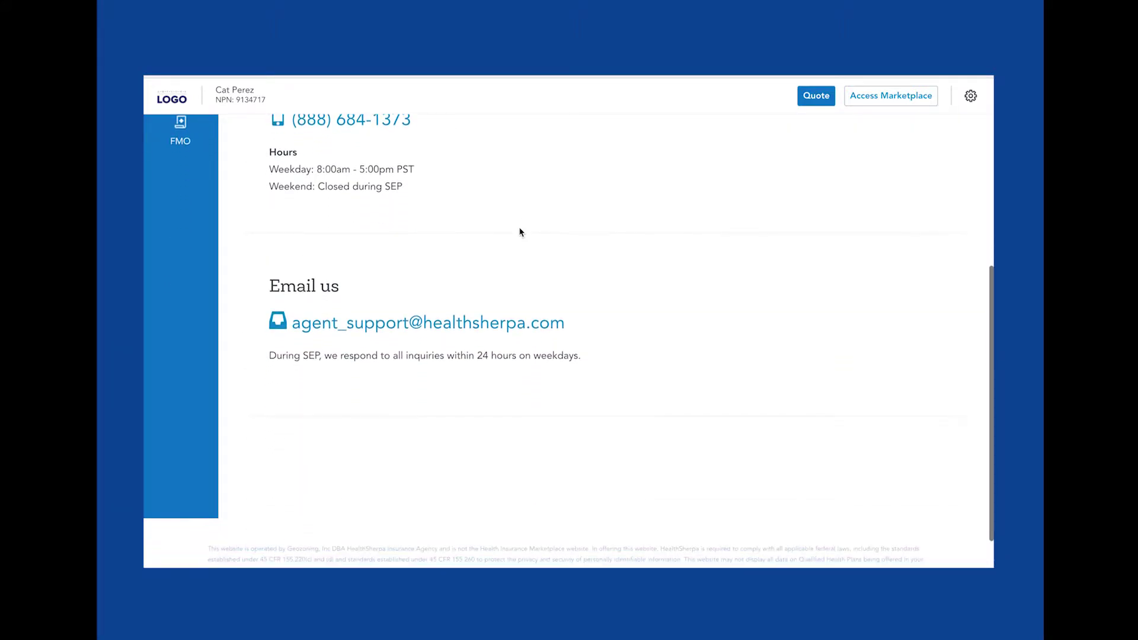
scroll(520, 232, "up", 2)
scroll(520, 232, "up", 8)
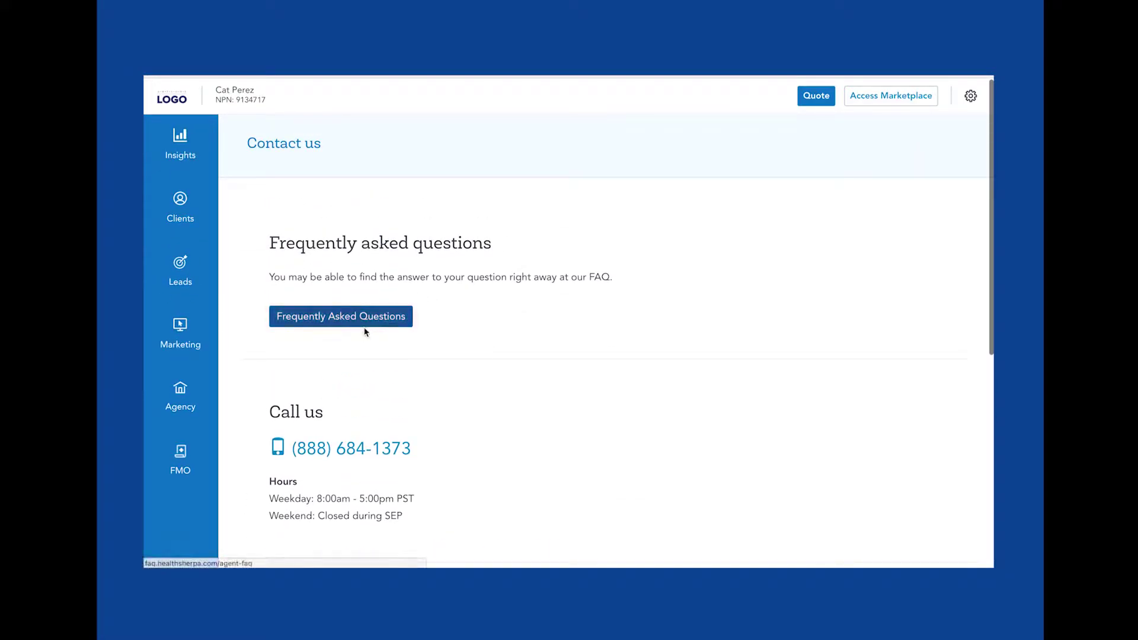
Step: Open the agents FAQ collection and read the 'What is HealthSherpa?' article
left_click(363, 323)
scroll(579, 356, "down", 2)
left_click(578, 357)
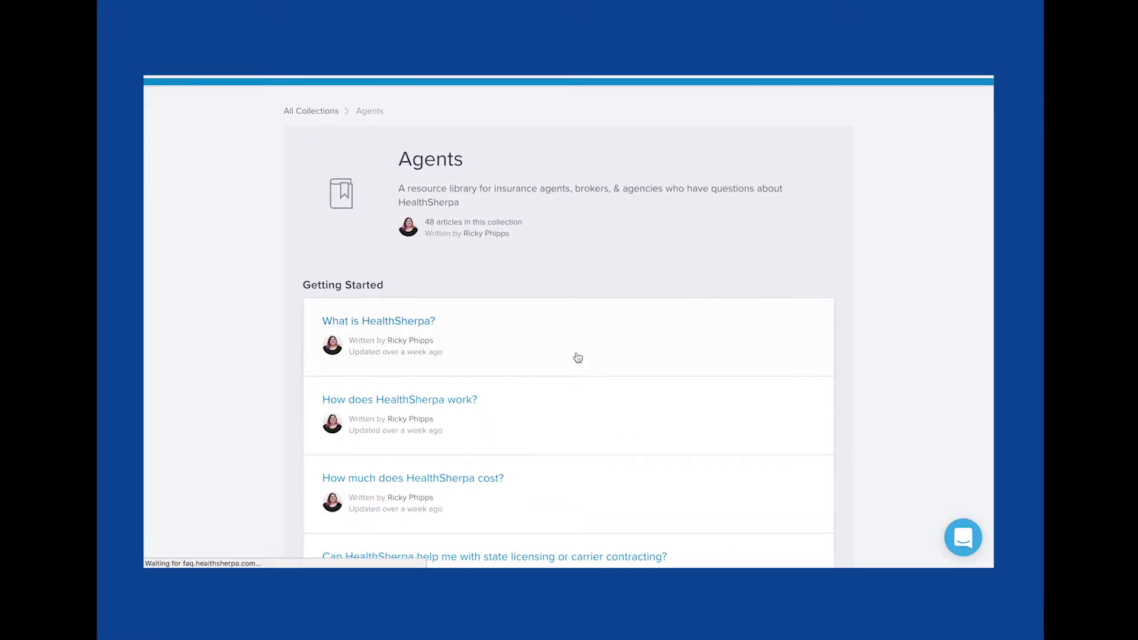
scroll(550, 396, "down", 3)
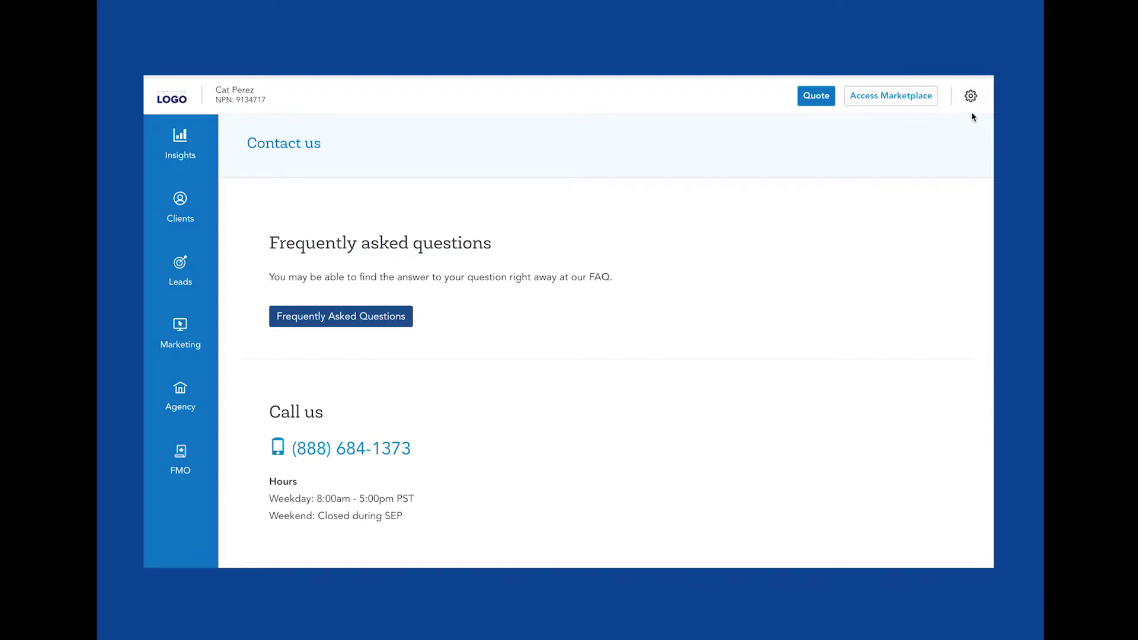
Step: Open the Account page and review its Login and FFM Account sections
left_click(970, 96)
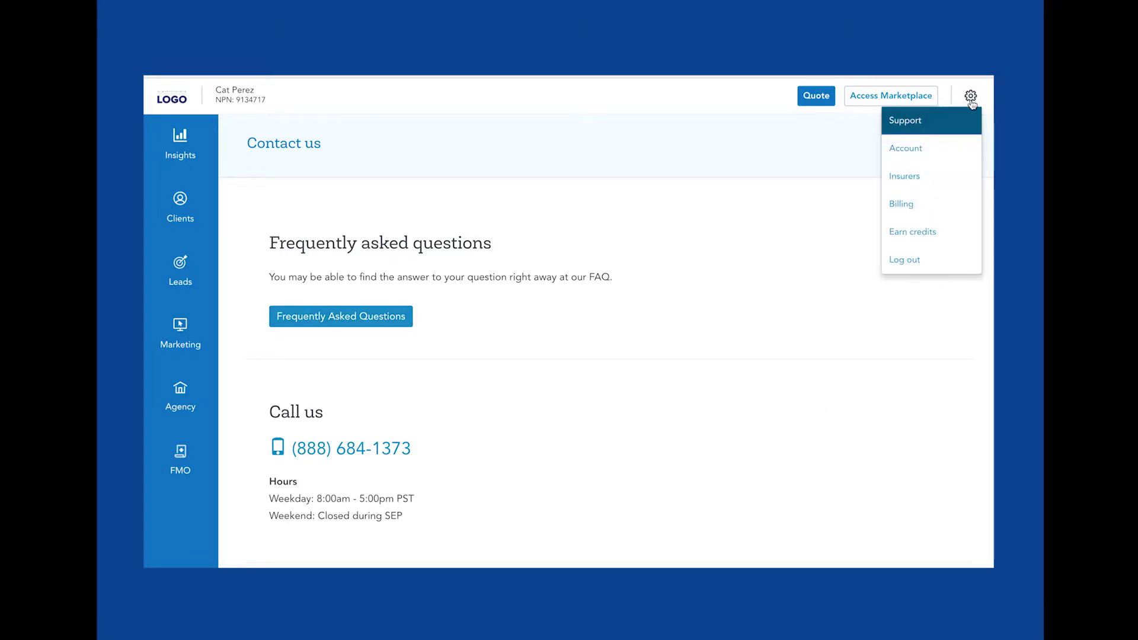
left_click(942, 151)
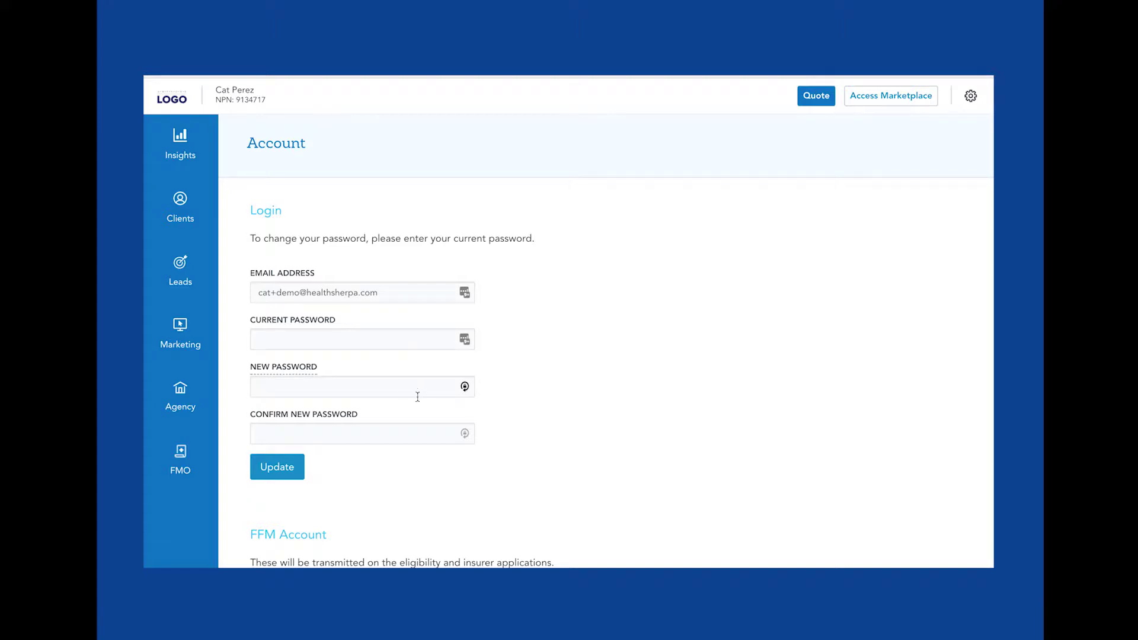
scroll(413, 462, "down", 1)
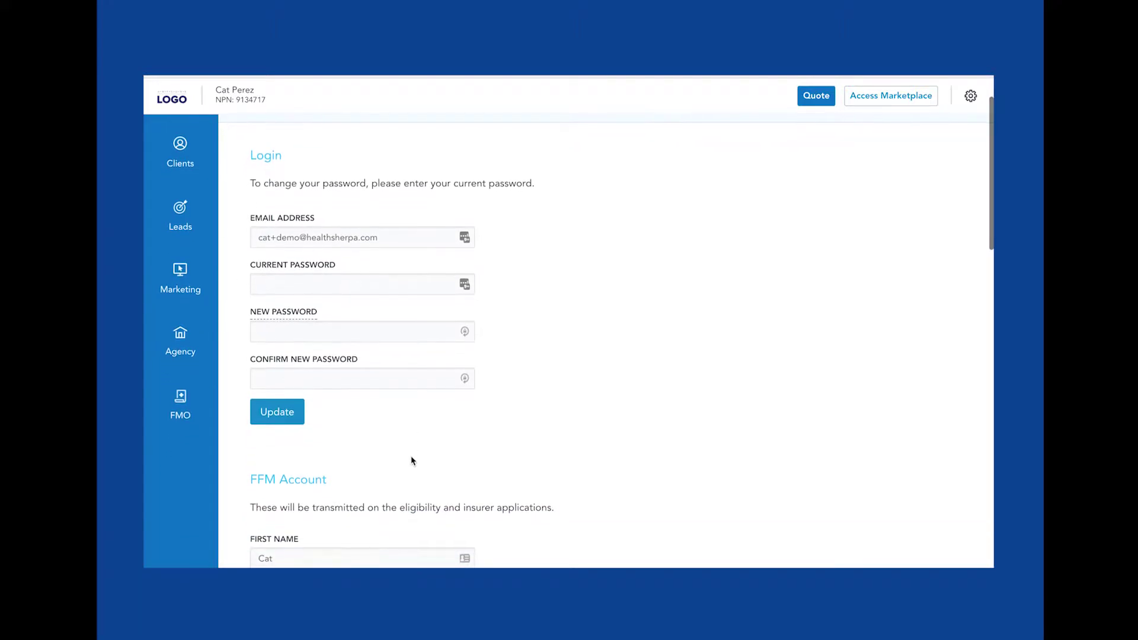
scroll(413, 461, "down", 2)
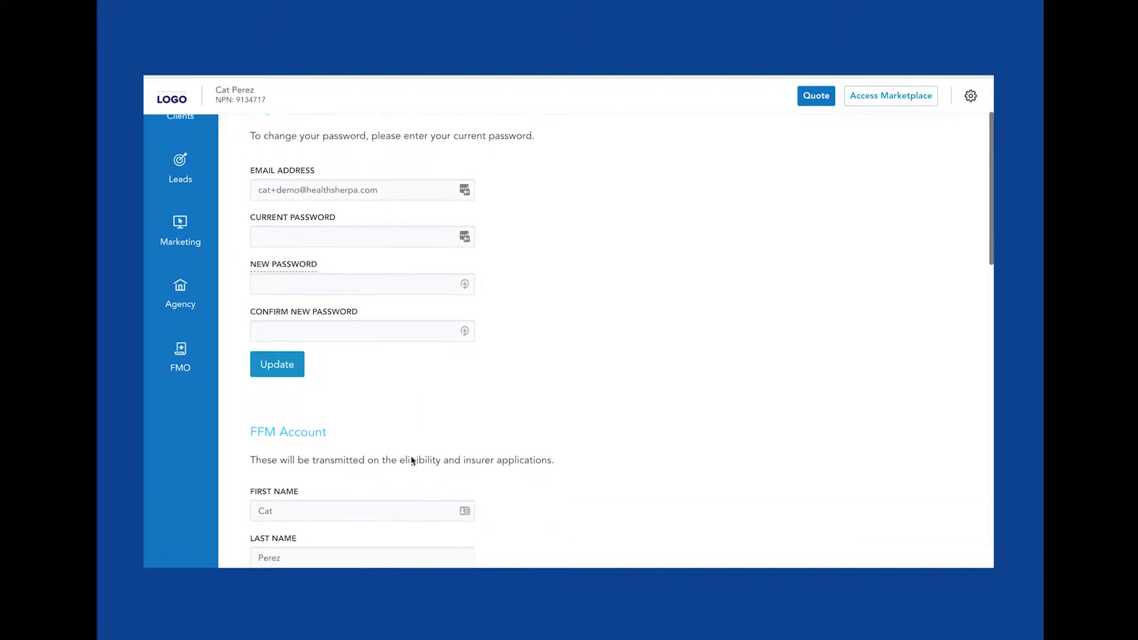
scroll(413, 461, "down", 1)
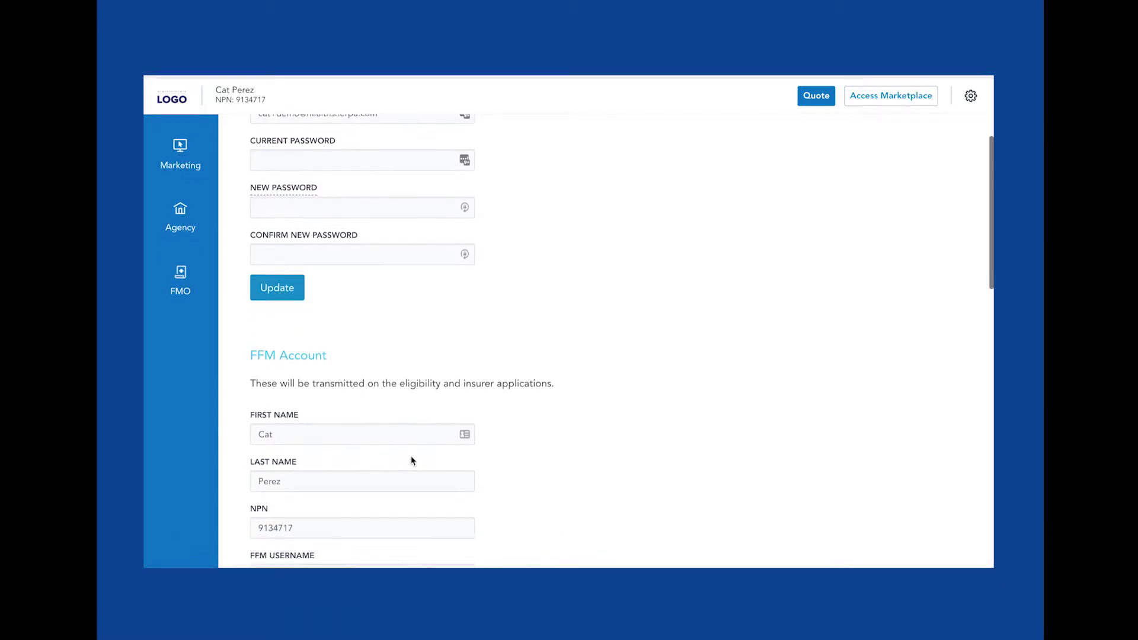
scroll(413, 461, "down", 2)
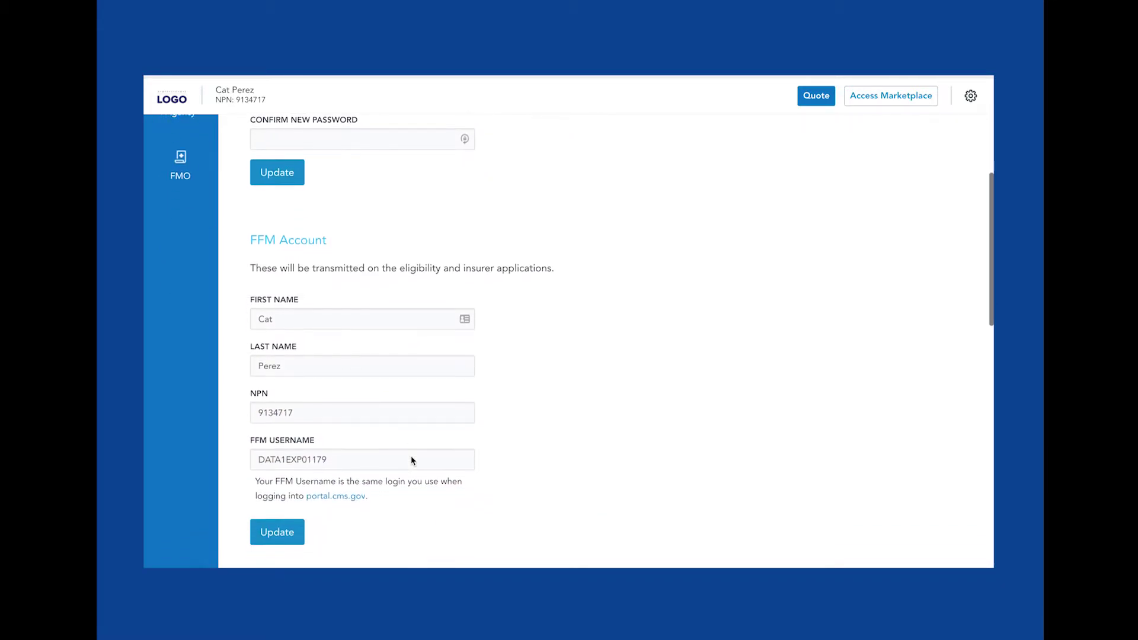
scroll(411, 457, "down", 2)
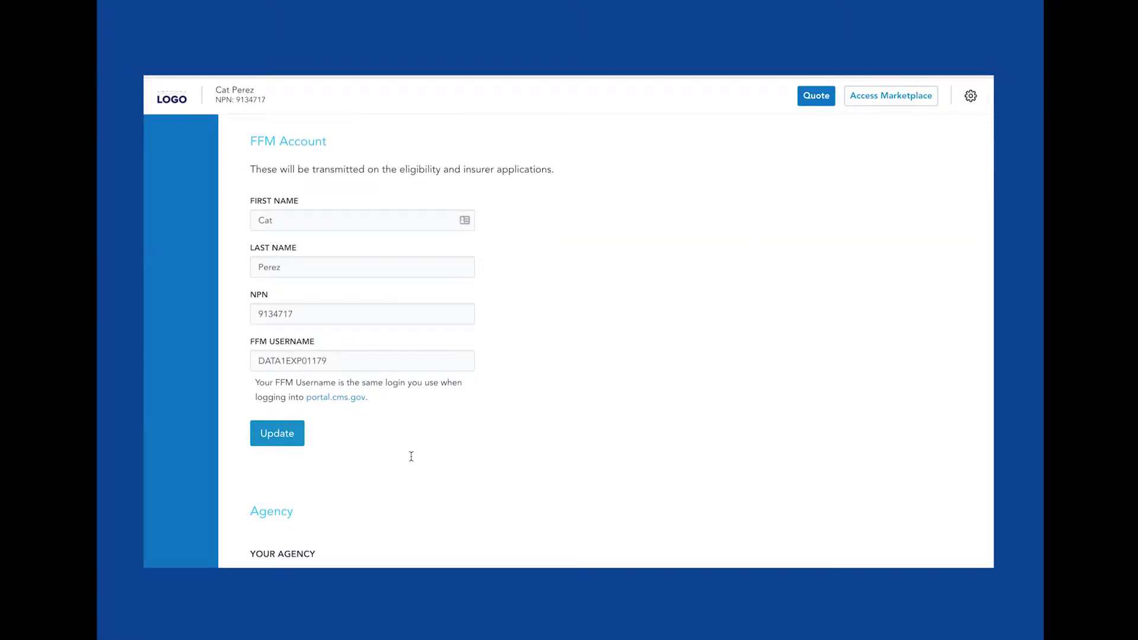
scroll(399, 428, "down", 1)
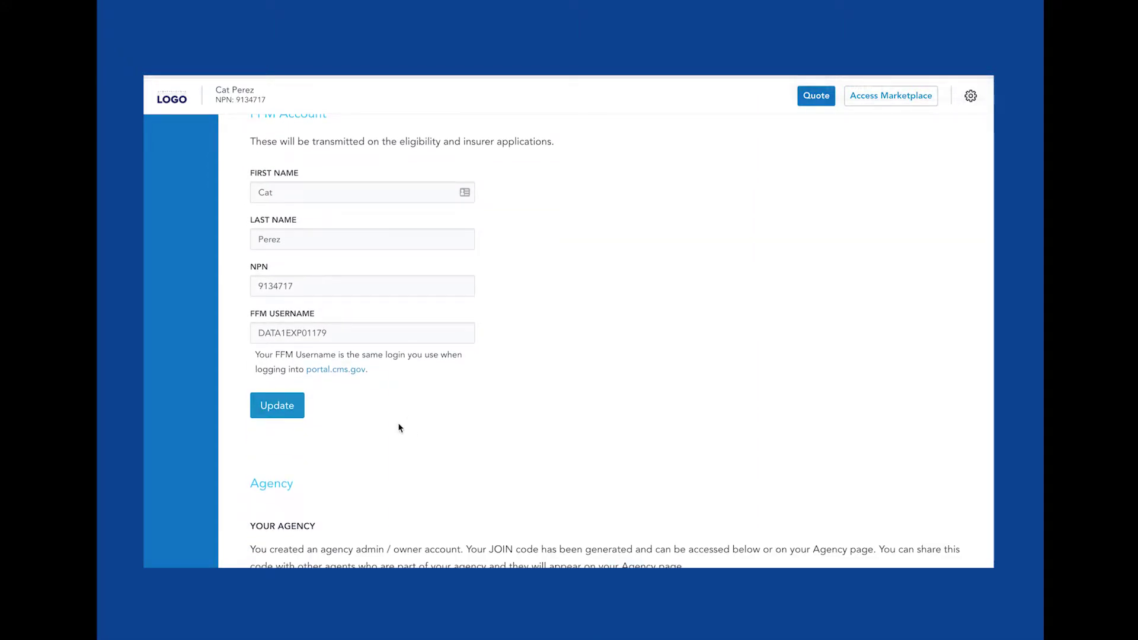
scroll(399, 428, "down", 2)
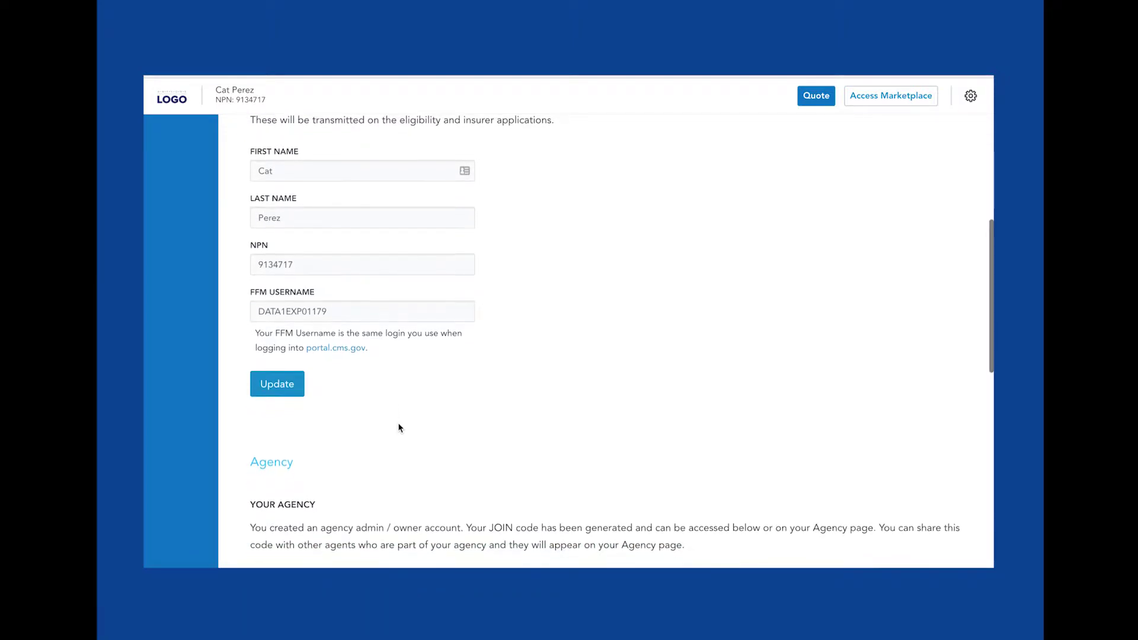
scroll(400, 428, "down", 2)
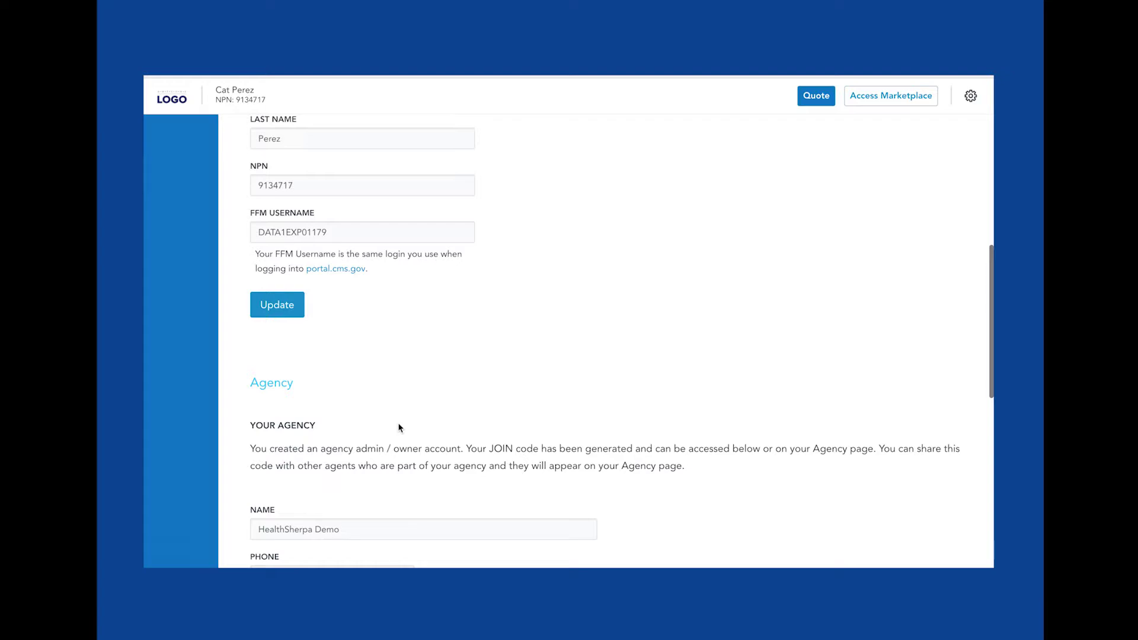
scroll(399, 428, "down", 1)
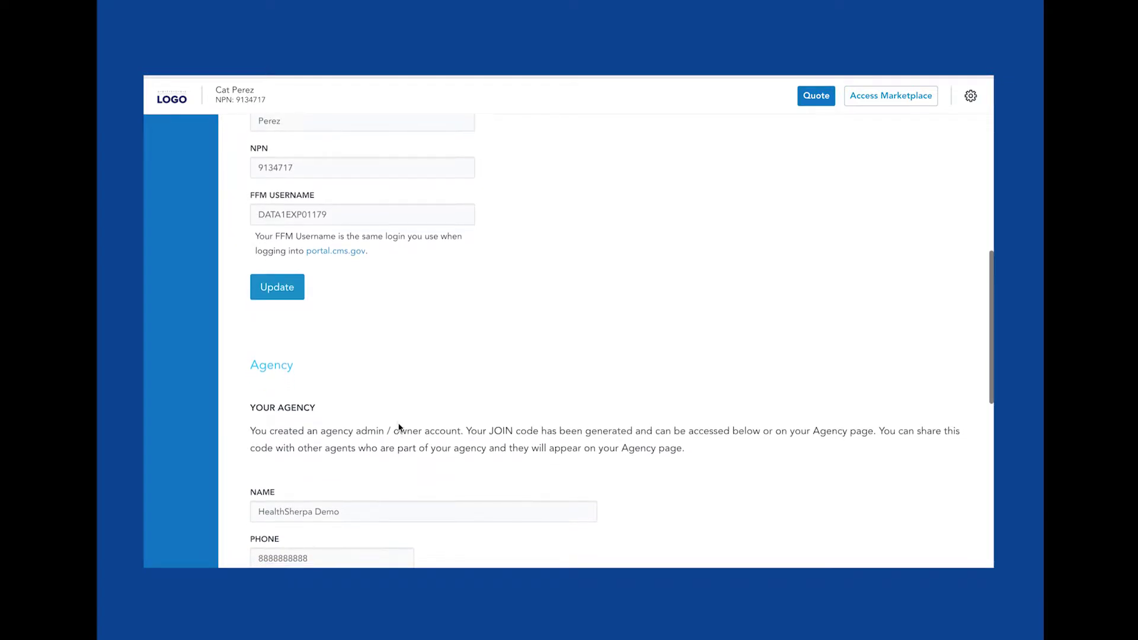
scroll(399, 428, "down", 2)
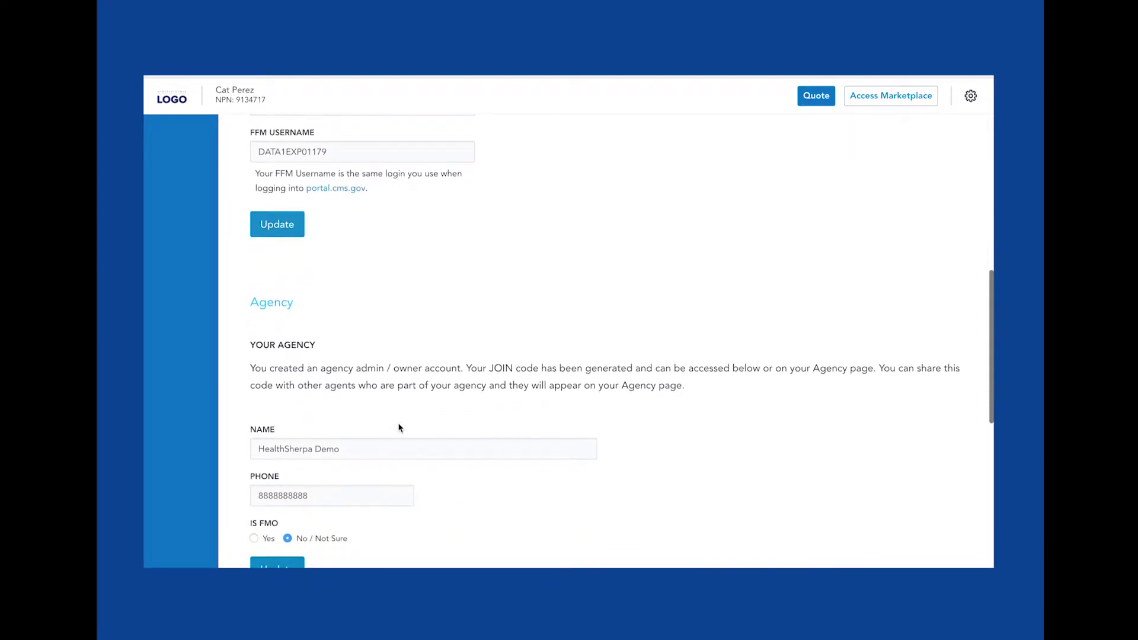
scroll(400, 428, "down", 2)
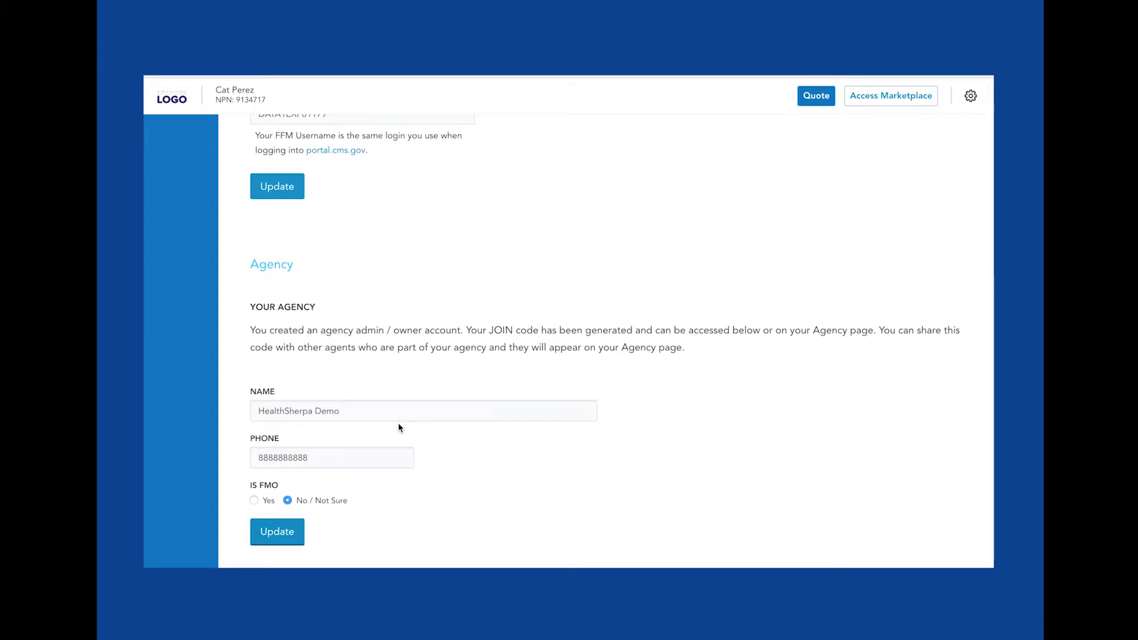
scroll(400, 428, "down", 2)
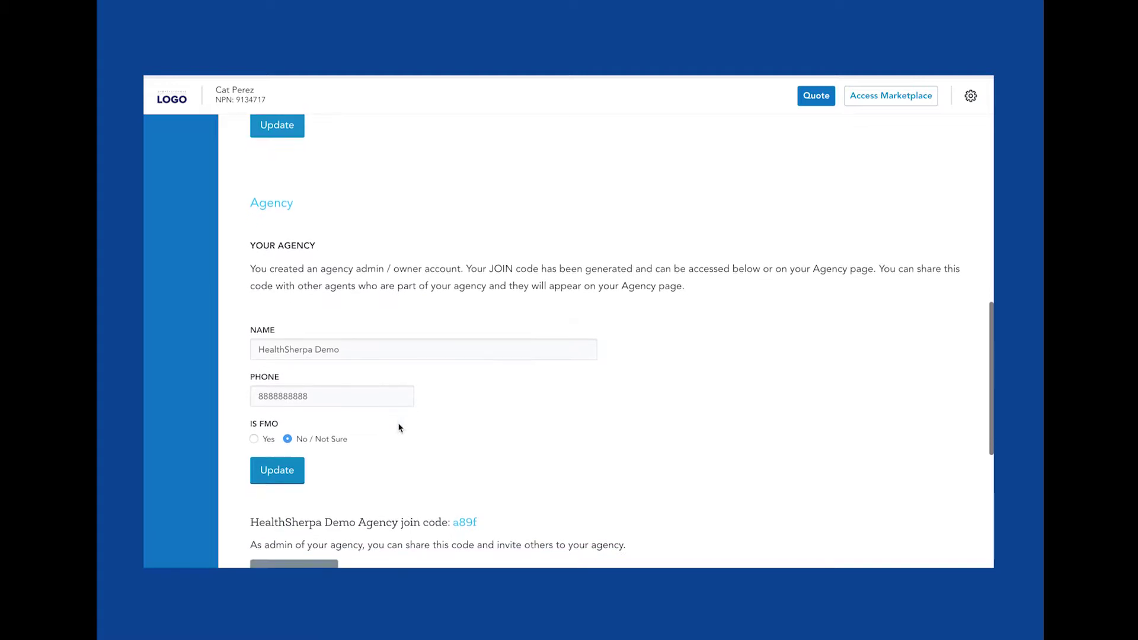
scroll(399, 428, "down", 2)
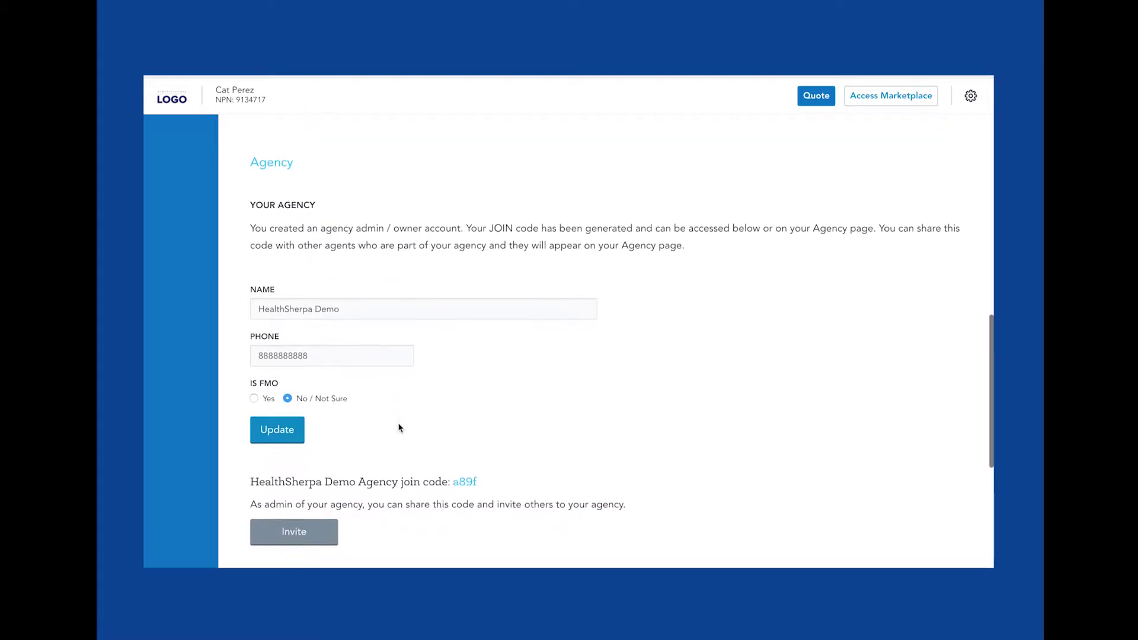
scroll(399, 428, "down", 1)
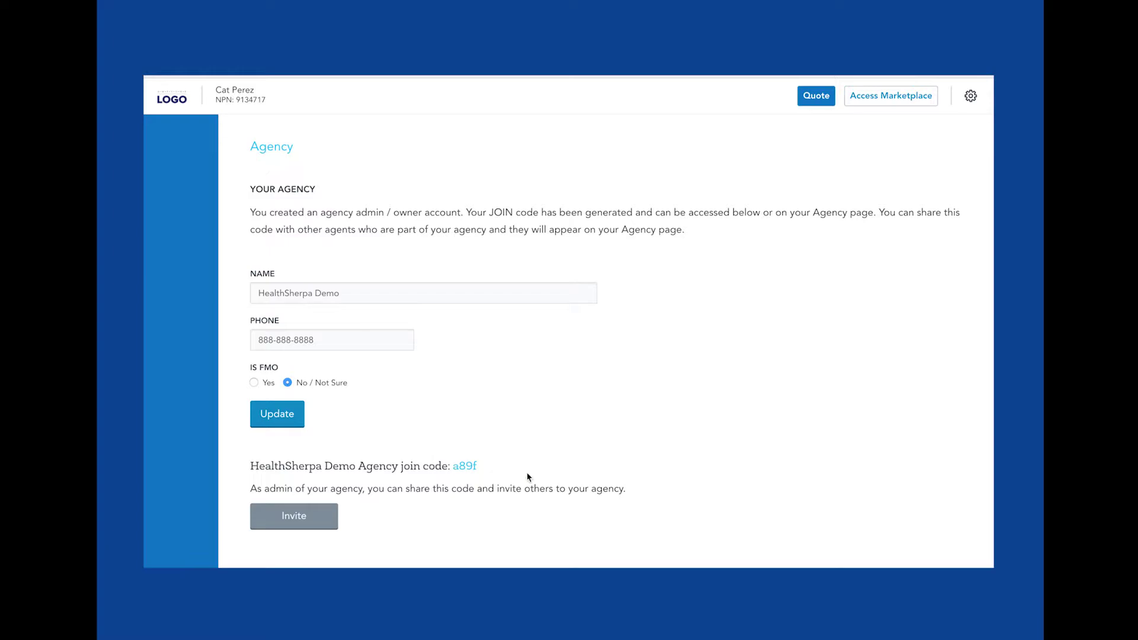
Step: Open the invite-agents dialog for join code A89F, close it unsent, and view Payment Emails
scroll(545, 477, "down", 3)
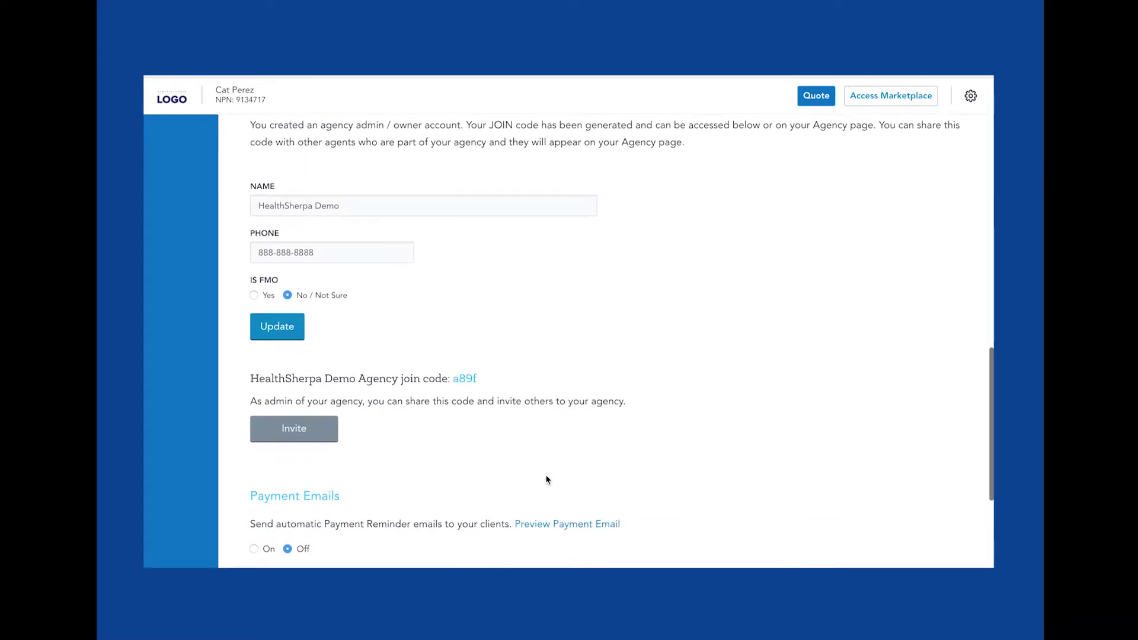
scroll(546, 478, "down", 3)
left_click(322, 340)
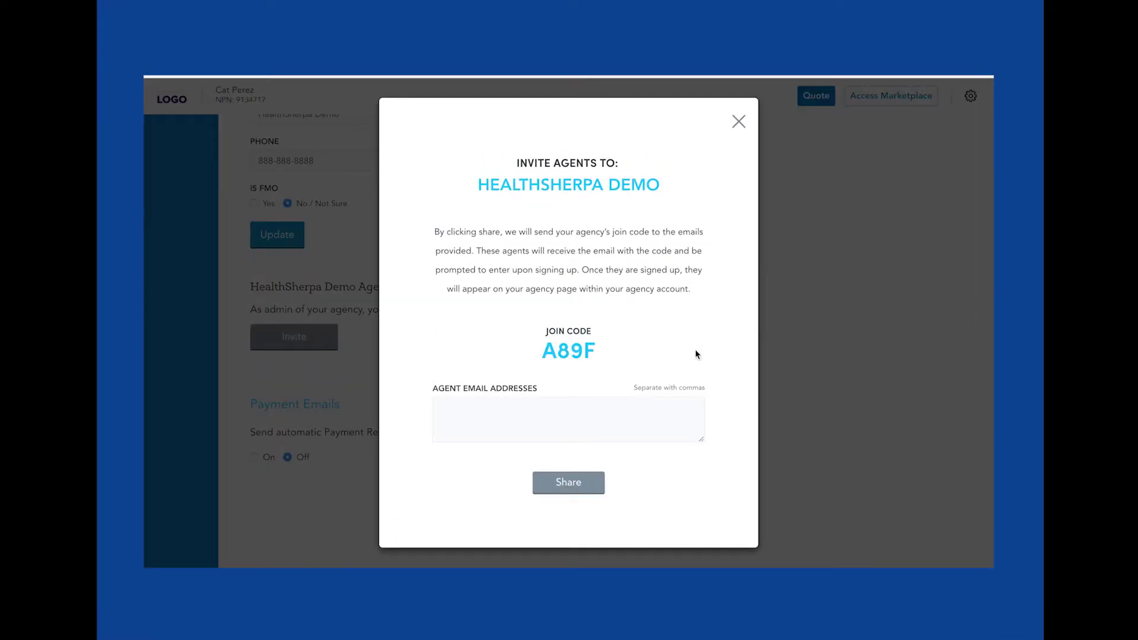
left_click(538, 412)
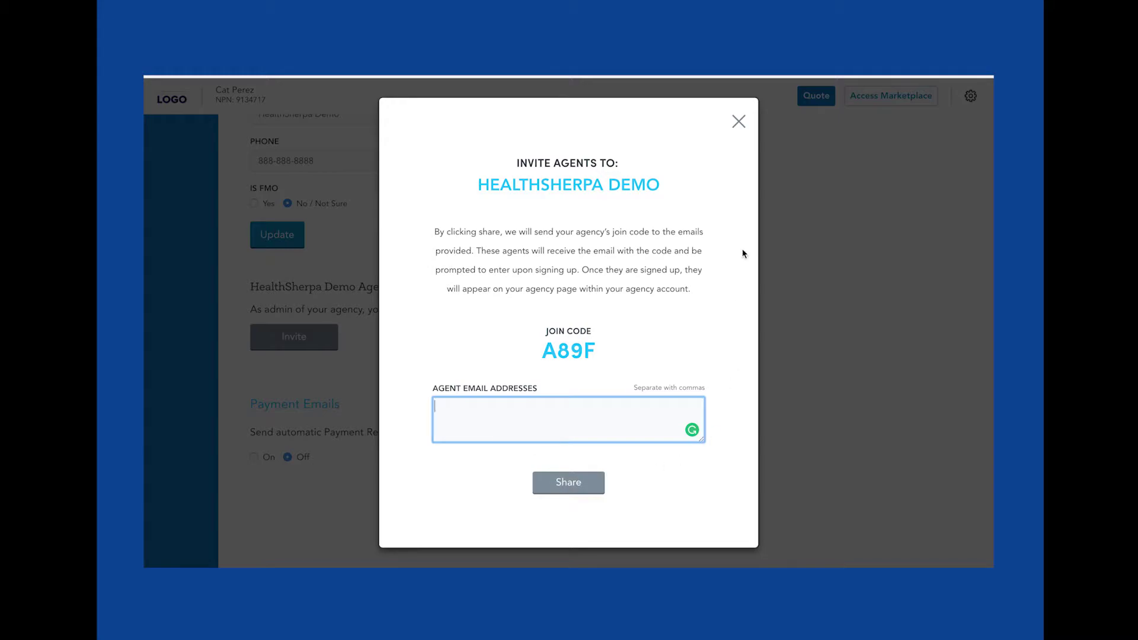
left_click(738, 120)
scroll(356, 443, "up", 1)
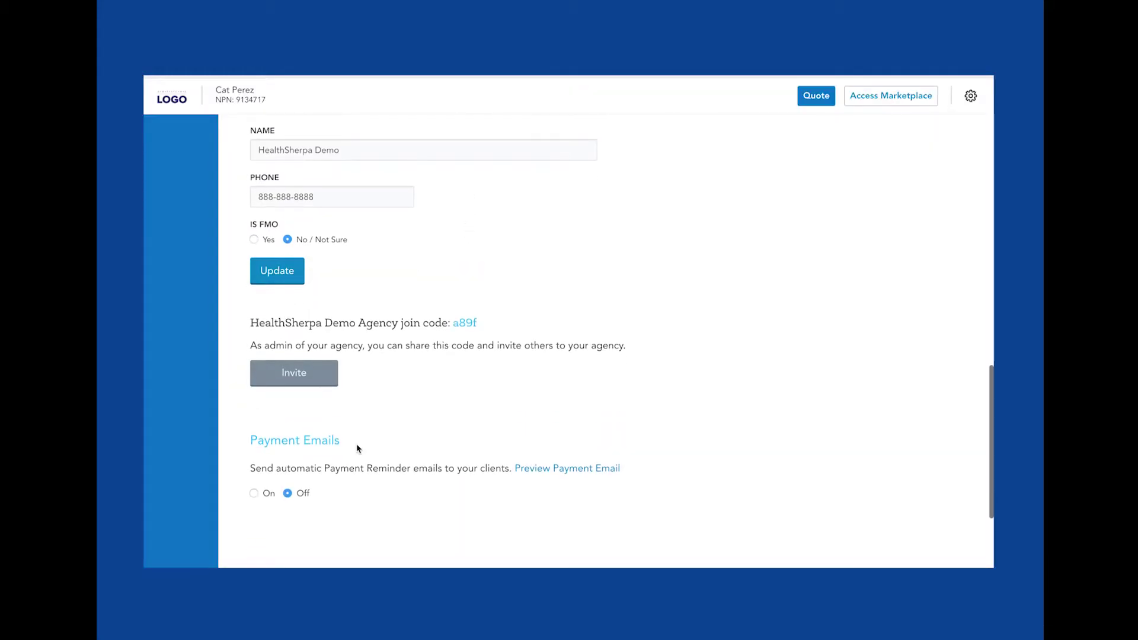
scroll(357, 444, "down", 1)
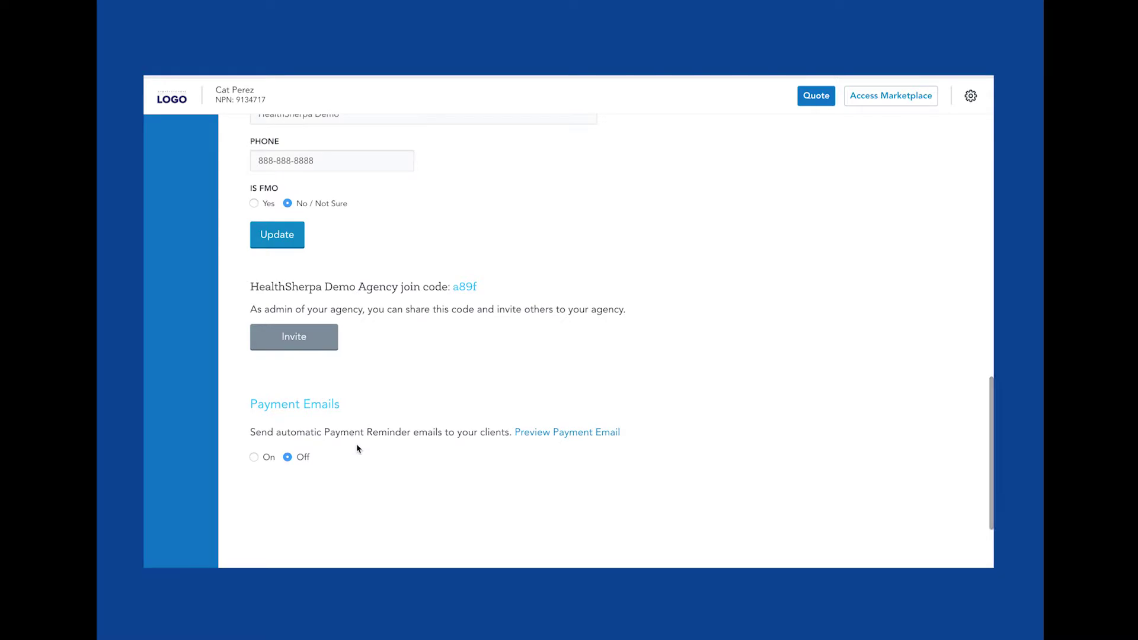
Step: Preview the Automated Payment Email sample, close it, and return to the Account login section
left_click(546, 432)
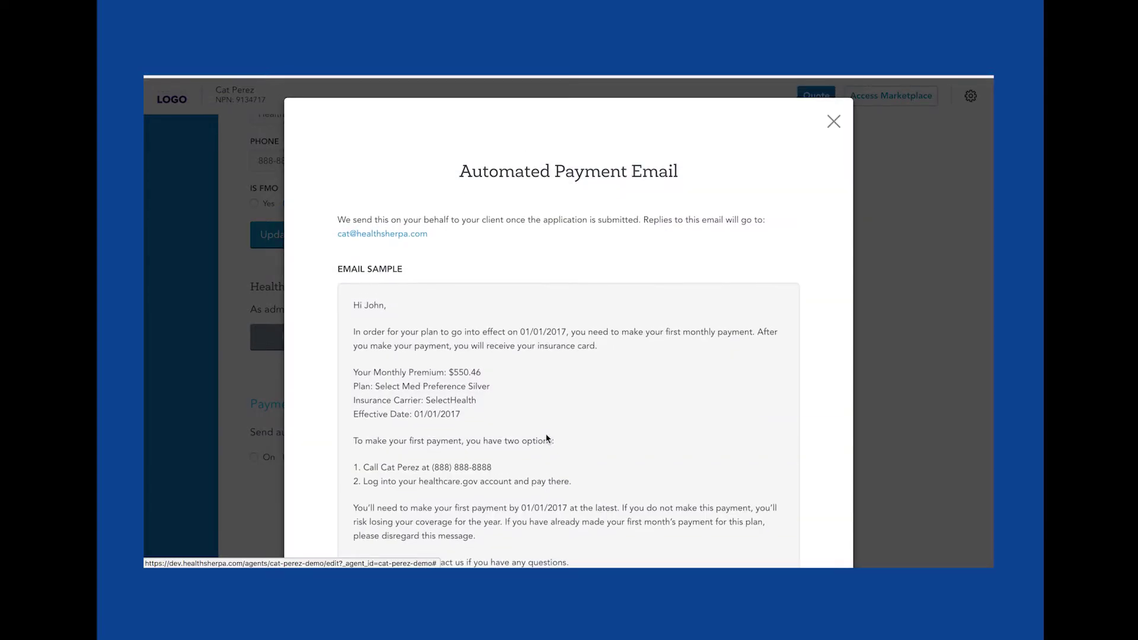
scroll(547, 439, "down", 3)
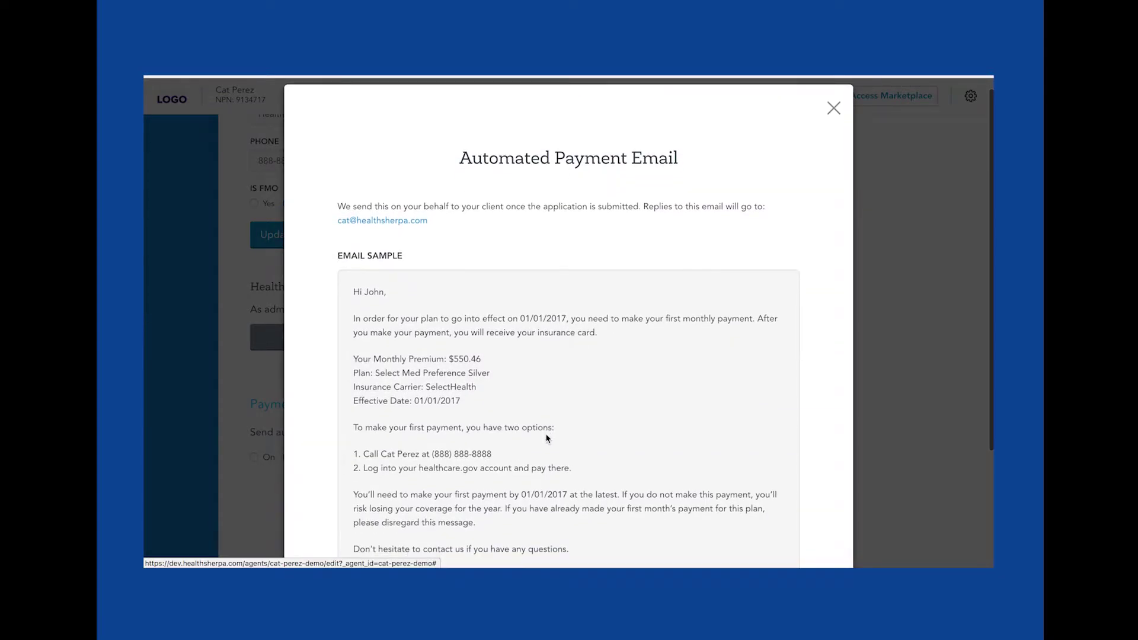
scroll(546, 439, "down", 3)
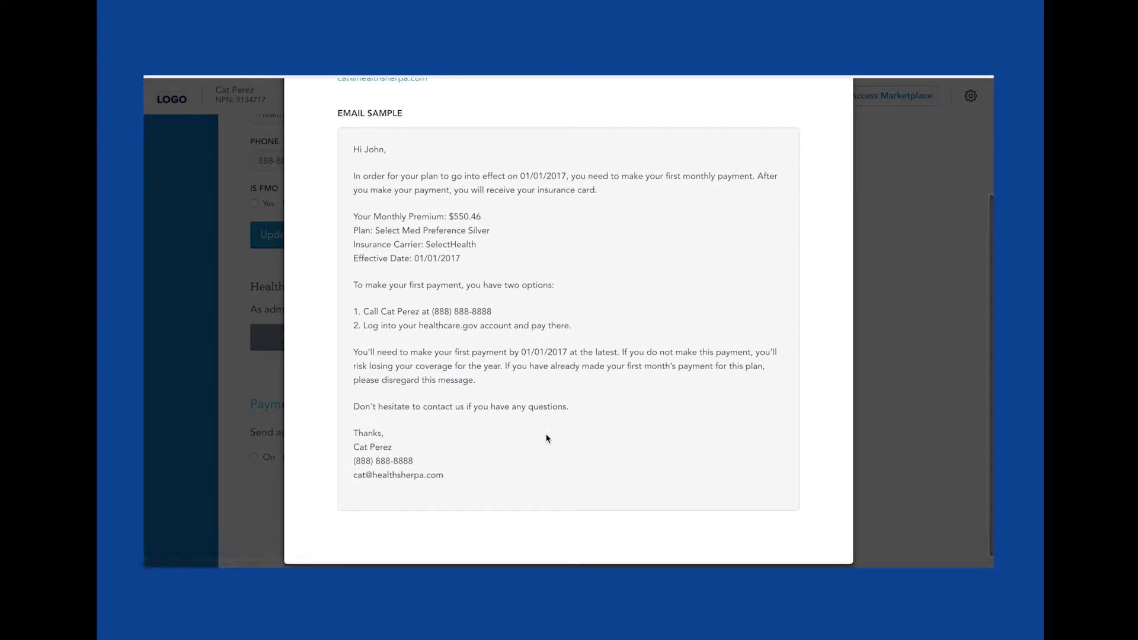
scroll(547, 439, "down", 1)
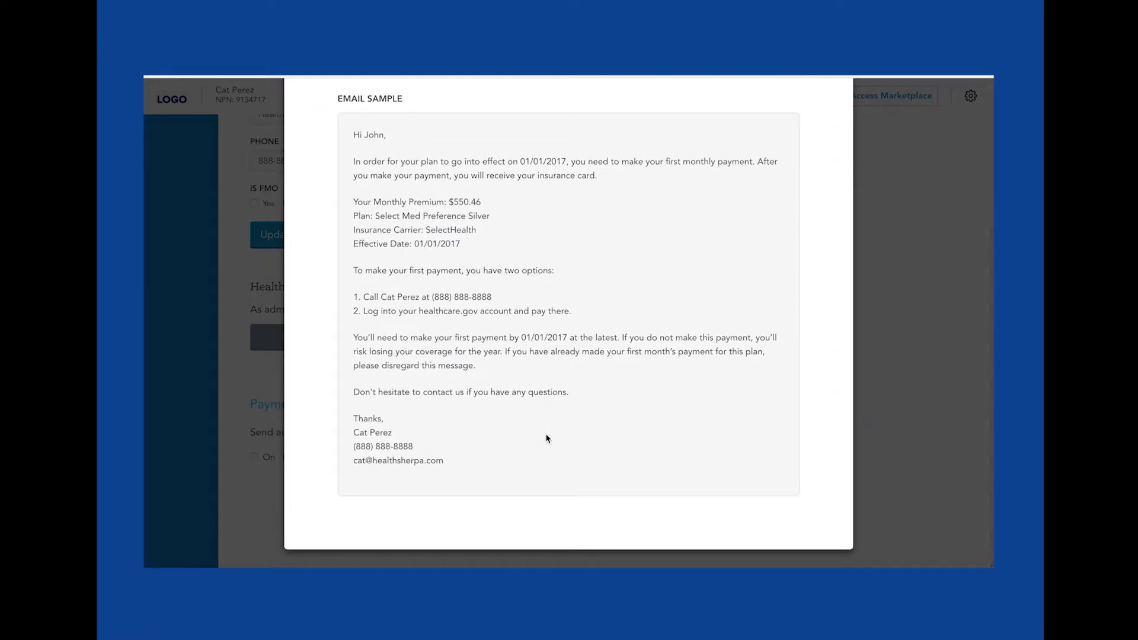
scroll(546, 438, "up", 5)
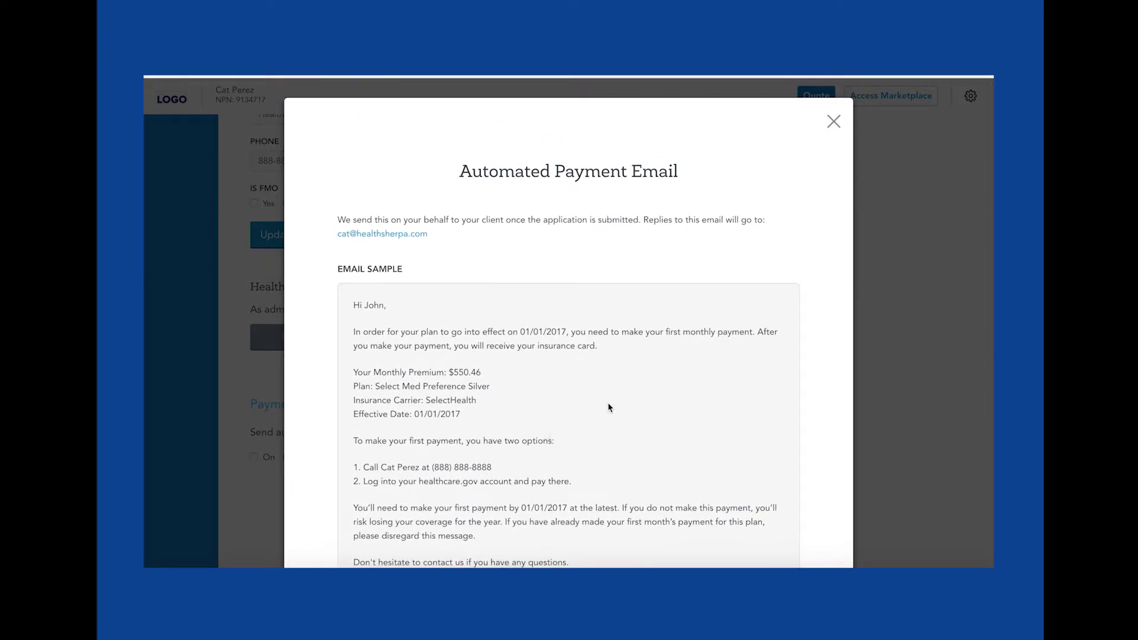
left_click(834, 123)
scroll(493, 375, "up", 10)
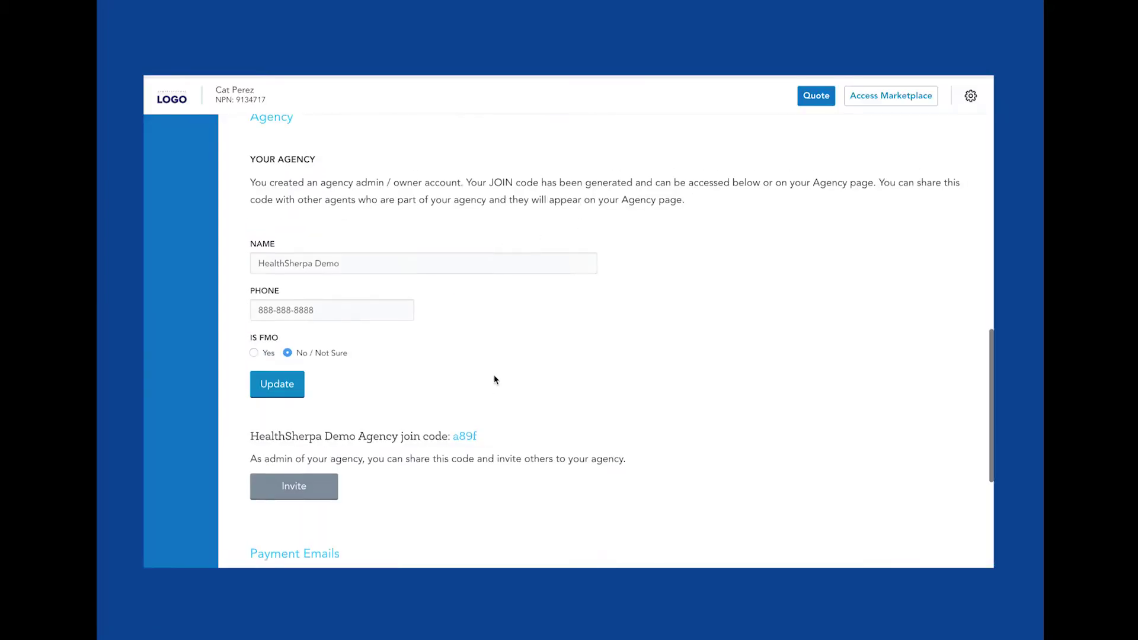
scroll(493, 379, "up", 4)
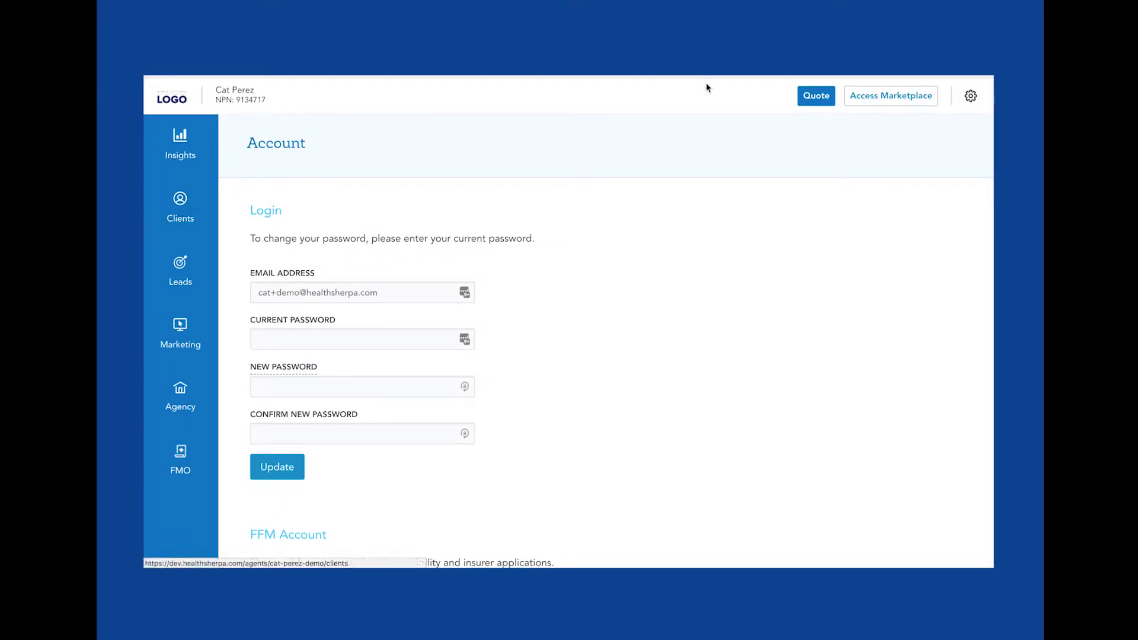
Step: Open the Insurers page listing appointed carriers for Florida, Virginia and Texas
left_click(969, 100)
left_click(937, 181)
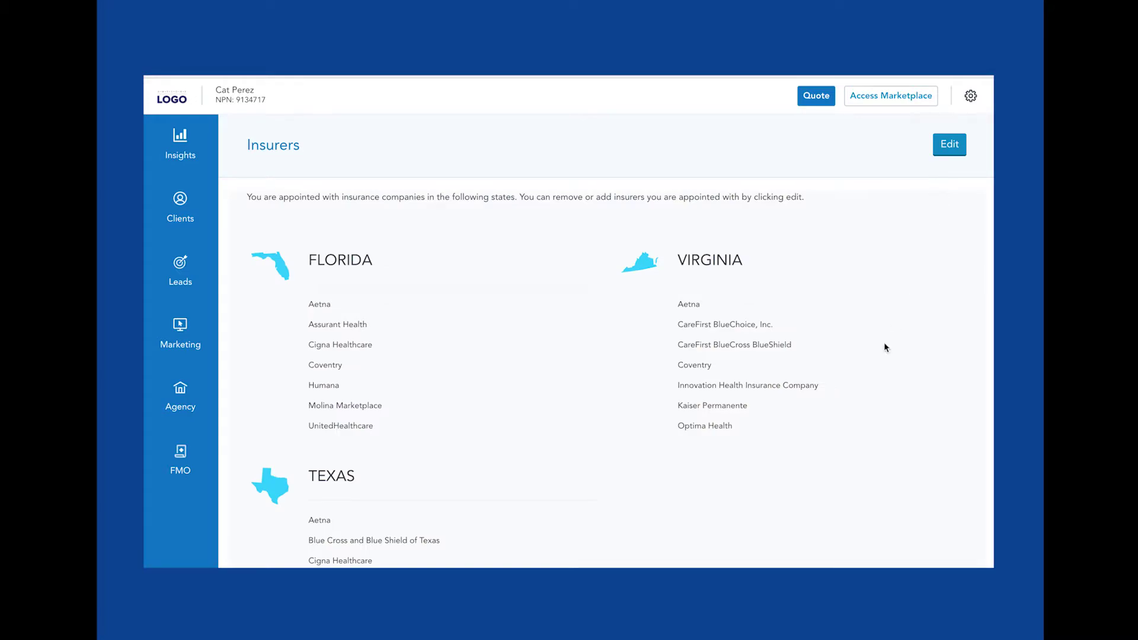
scroll(884, 348, "down", 5)
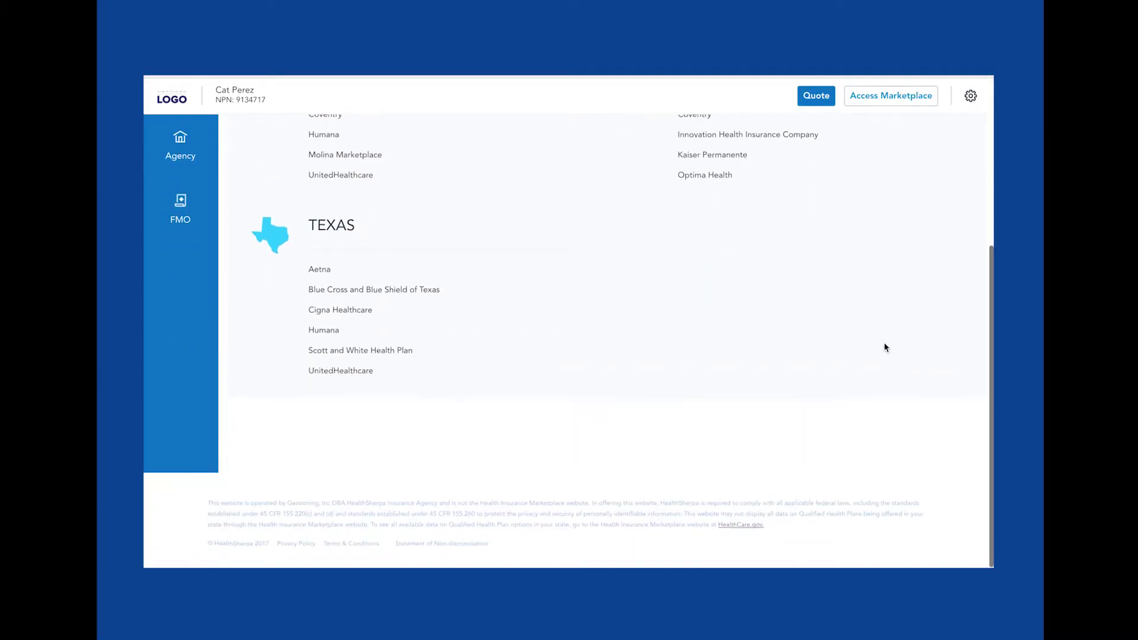
scroll(884, 348, "up", 5)
Step: Enter edit mode, browse the Add a state list, and finish editing without changes
left_click(947, 144)
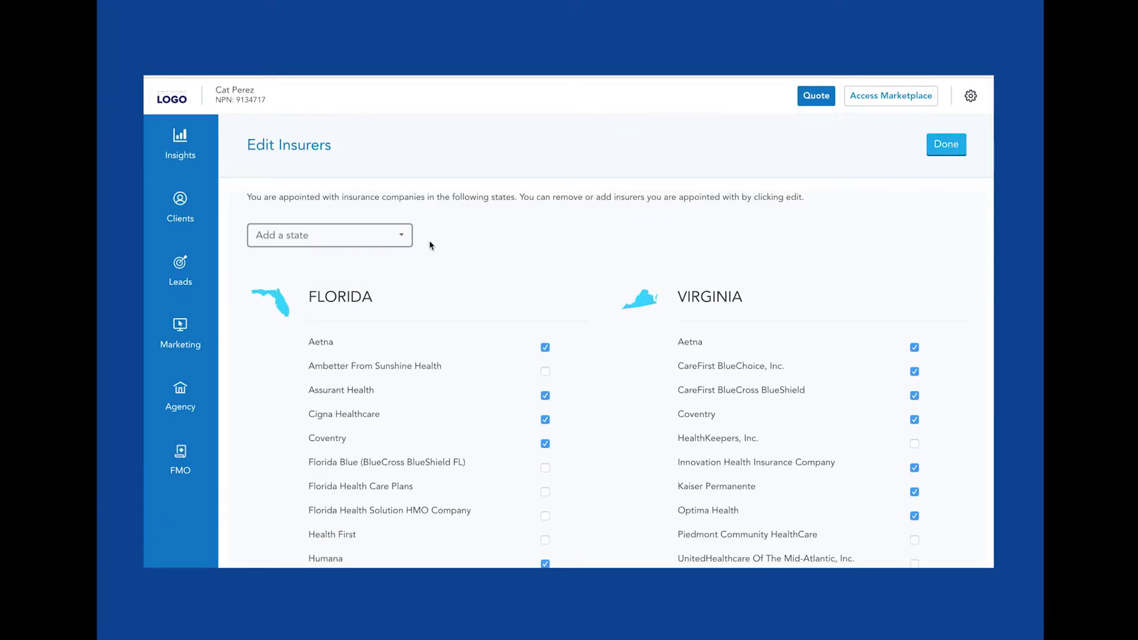
scroll(468, 300, "down", 8)
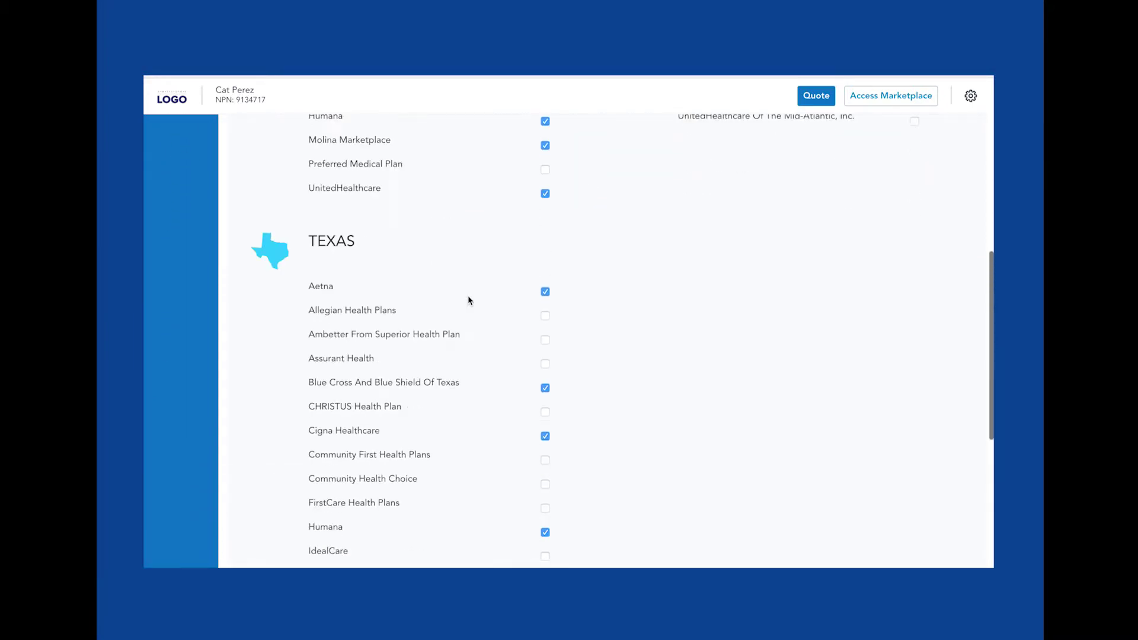
scroll(468, 301, "up", 8)
left_click(399, 236)
scroll(375, 332, "down", 2)
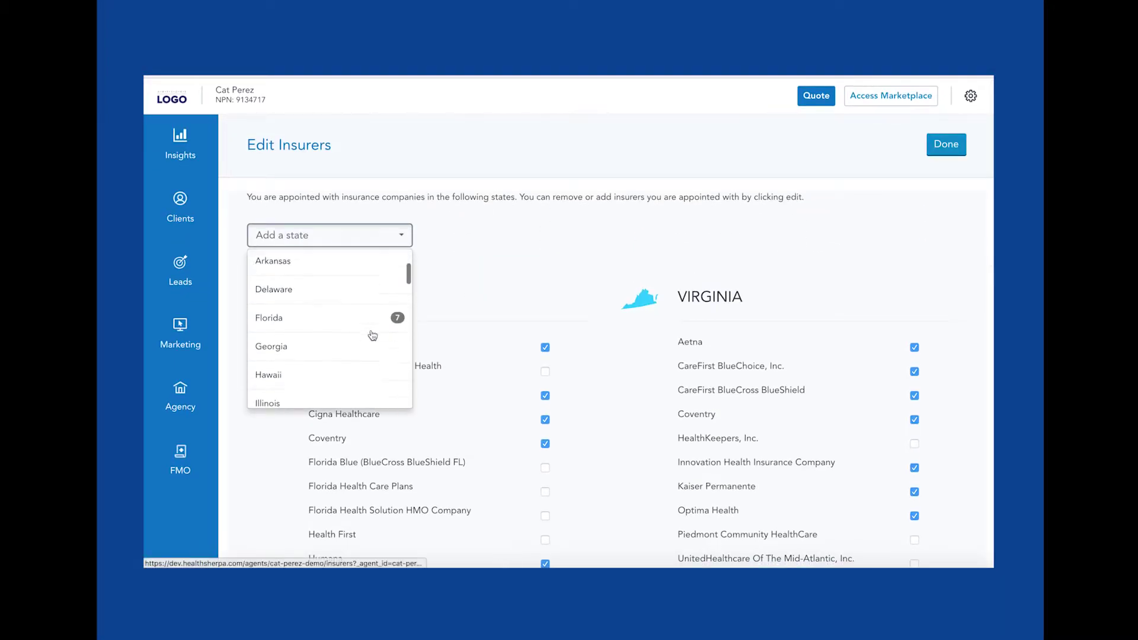
scroll(372, 335, "down", 9)
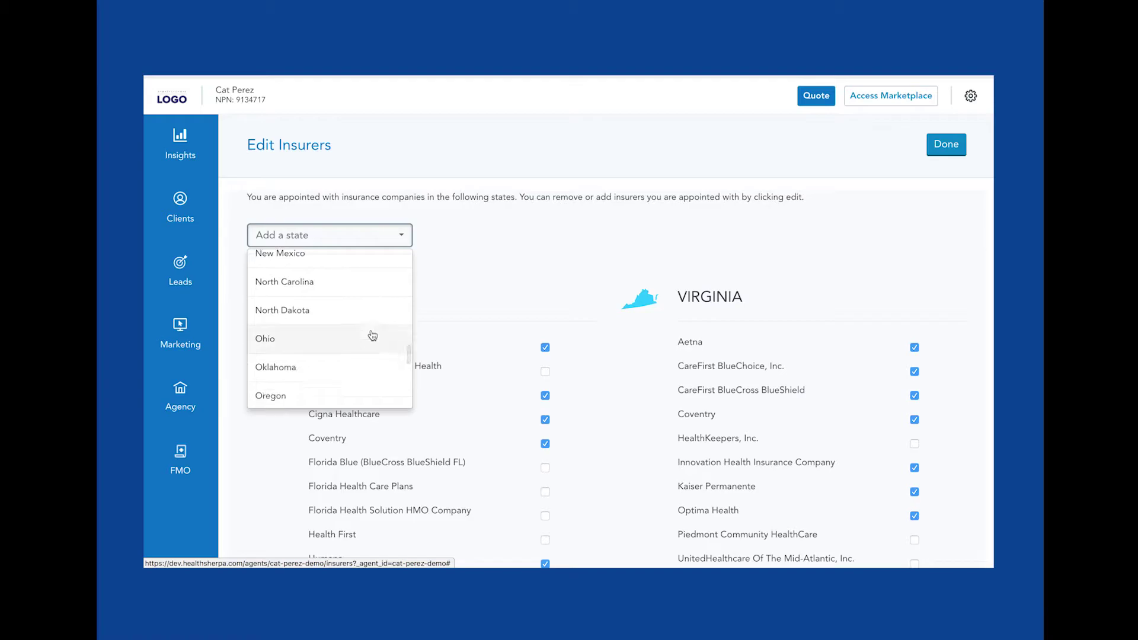
scroll(373, 335, "down", 3)
left_click(559, 221)
left_click(937, 146)
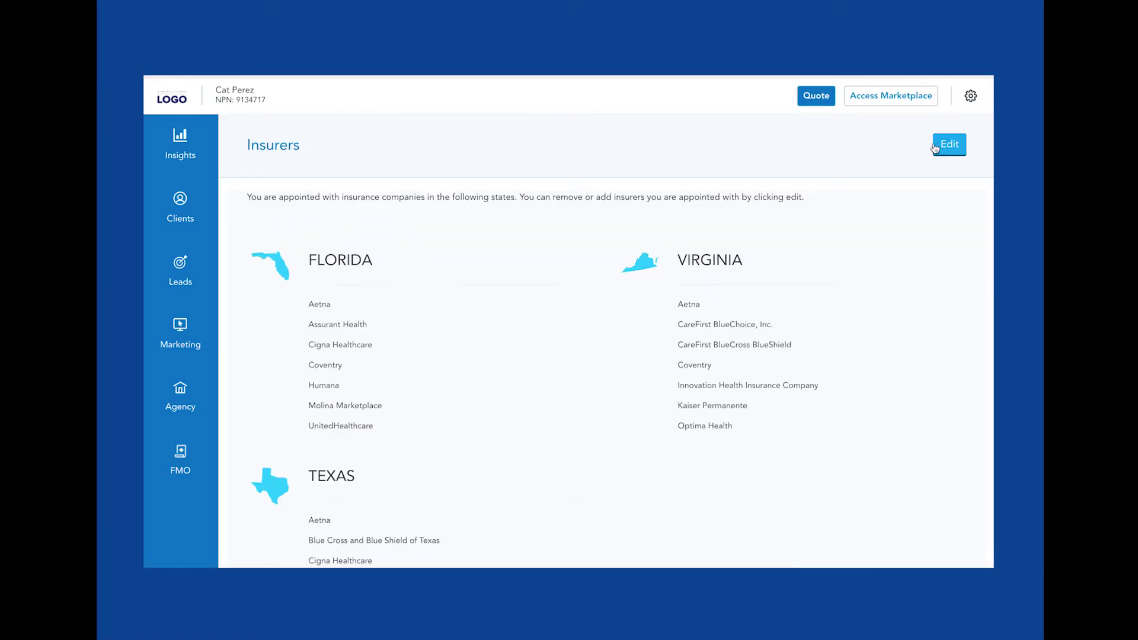
left_click(971, 96)
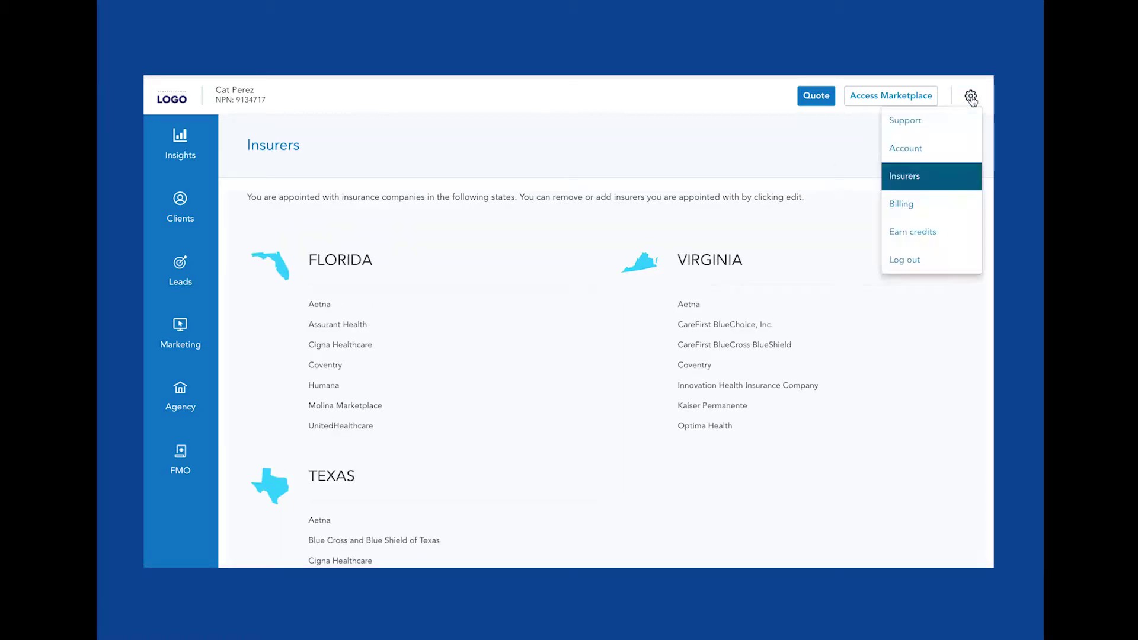
Step: View Billing with $0 balance and $10 credit, closing the Add Credit Card form unused
left_click(931, 205)
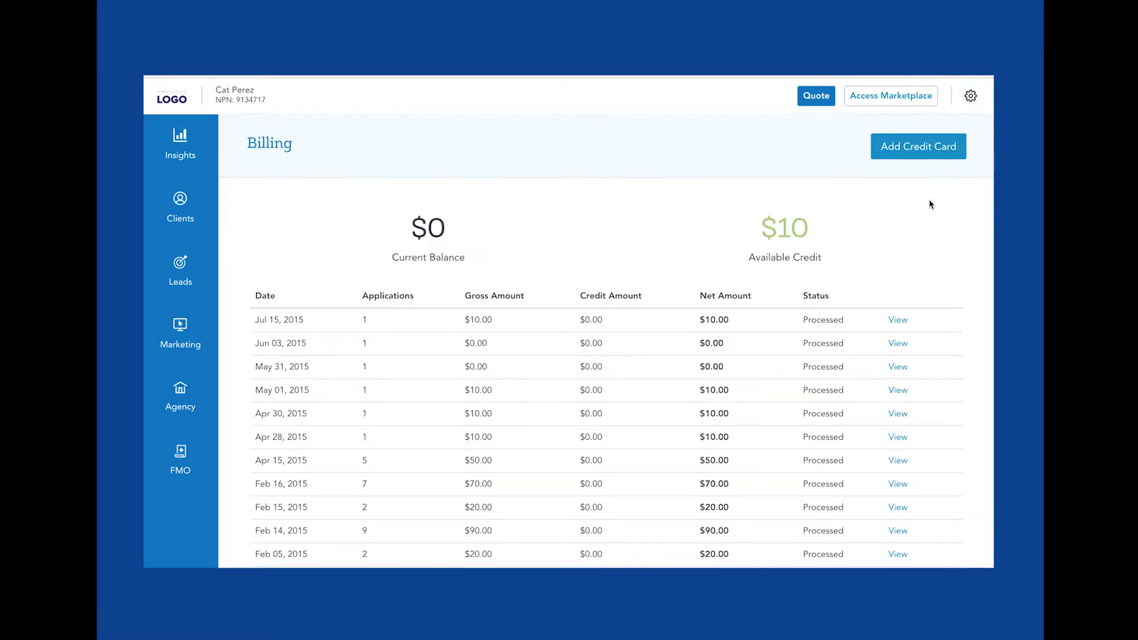
left_click(924, 145)
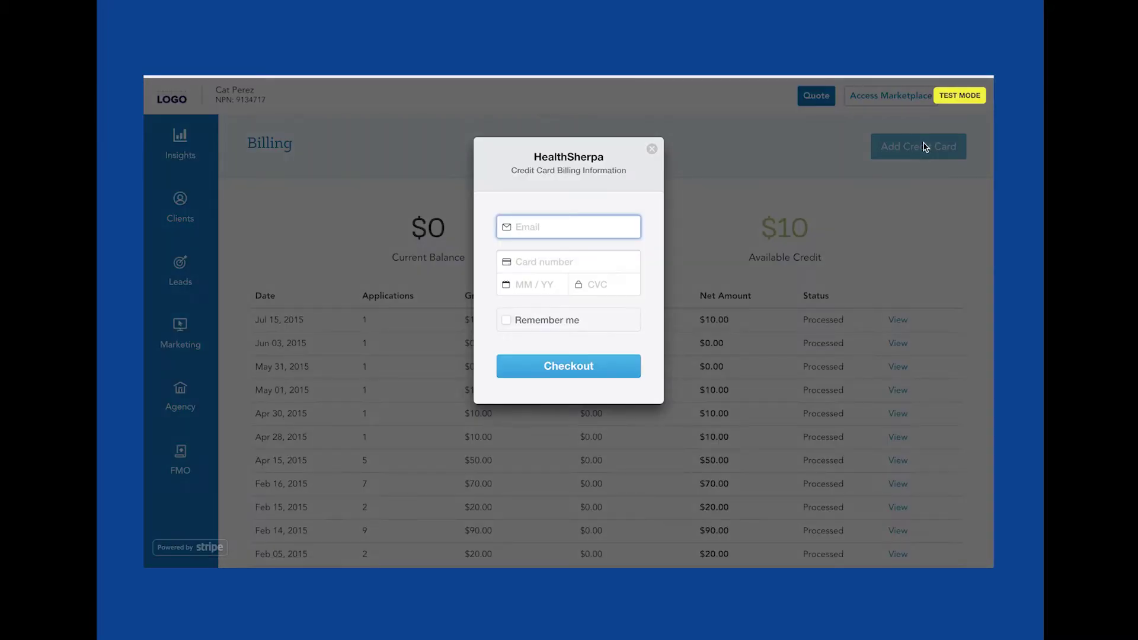
left_click(653, 149)
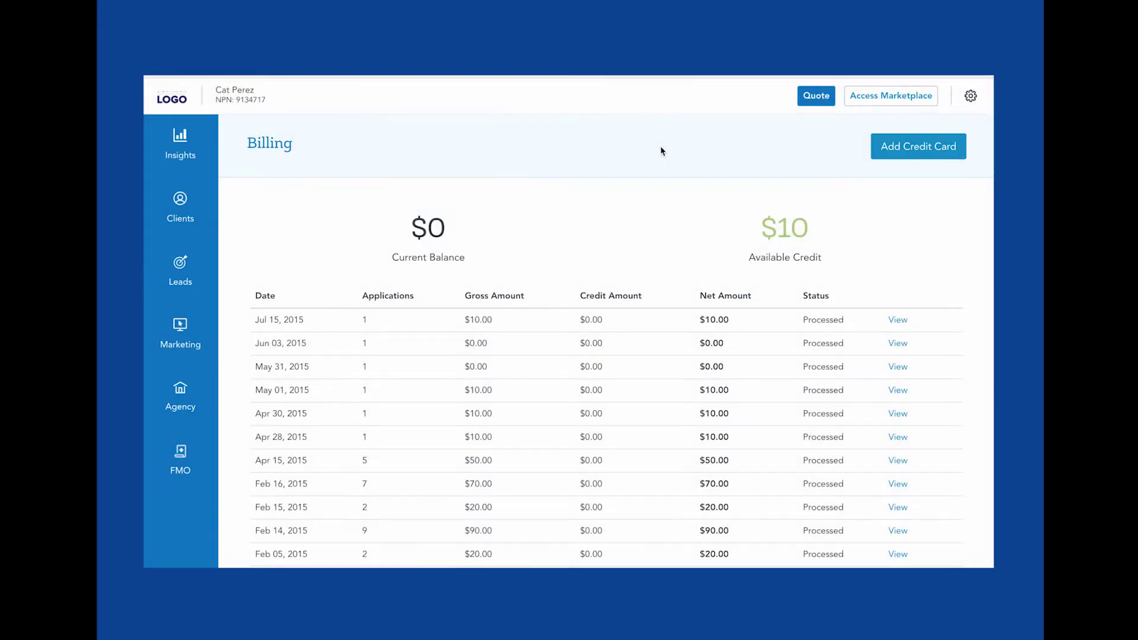
scroll(657, 158, "down", 2)
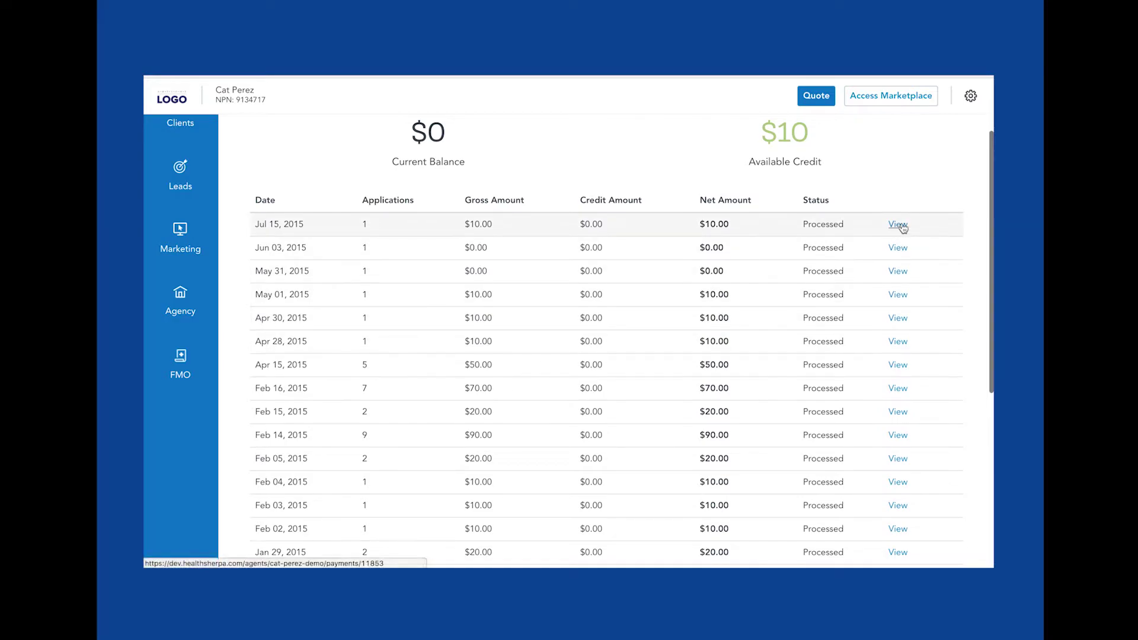
Step: View the Apr 15, 2015 payment of $50 and open its first applicant's details
left_click(893, 368)
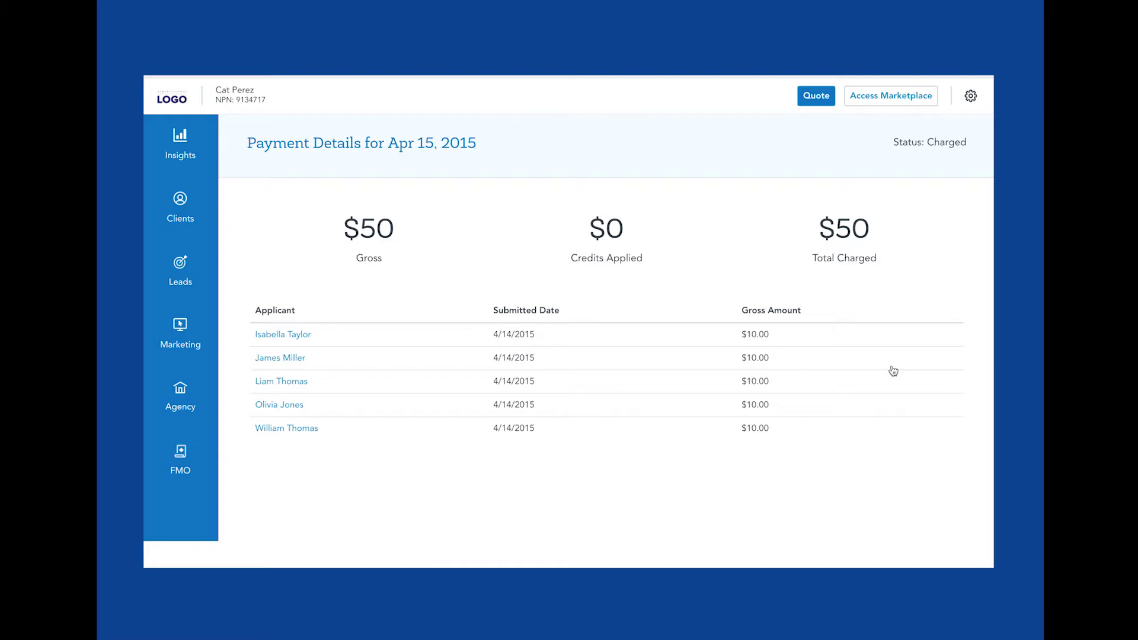
scroll(893, 371, "down", 1)
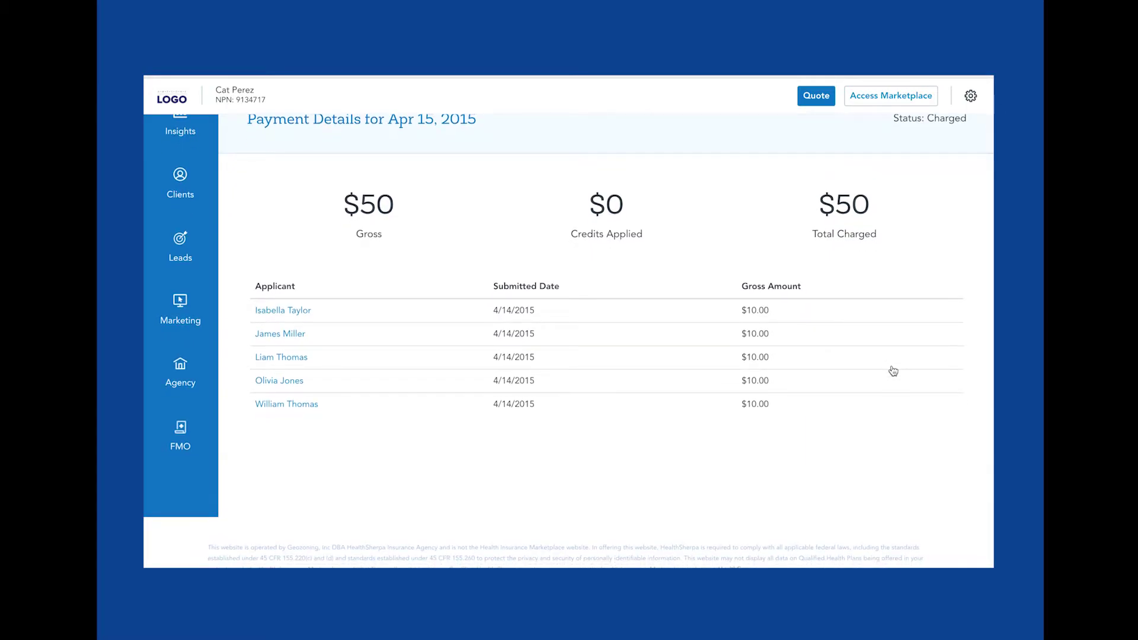
scroll(894, 370, "up", 1)
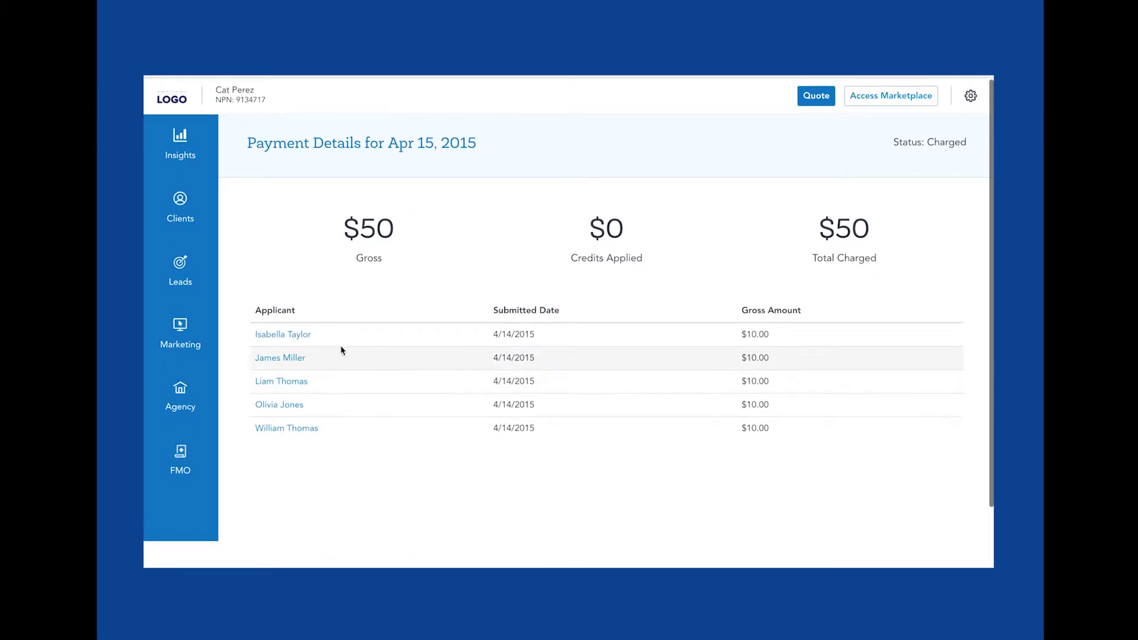
left_click(300, 336)
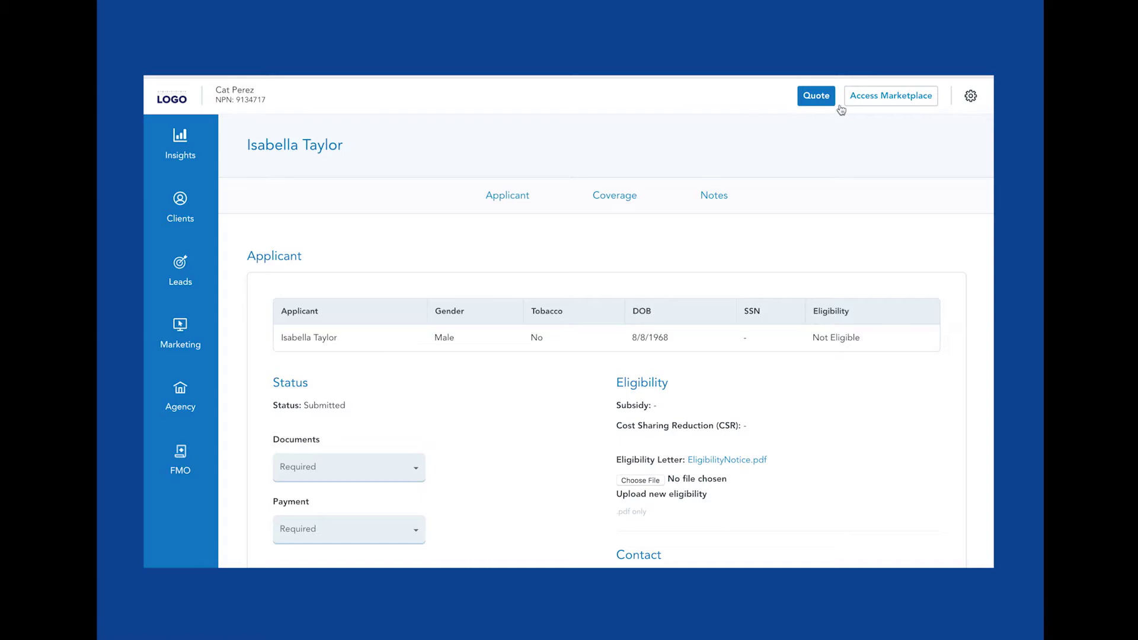
left_click(971, 97)
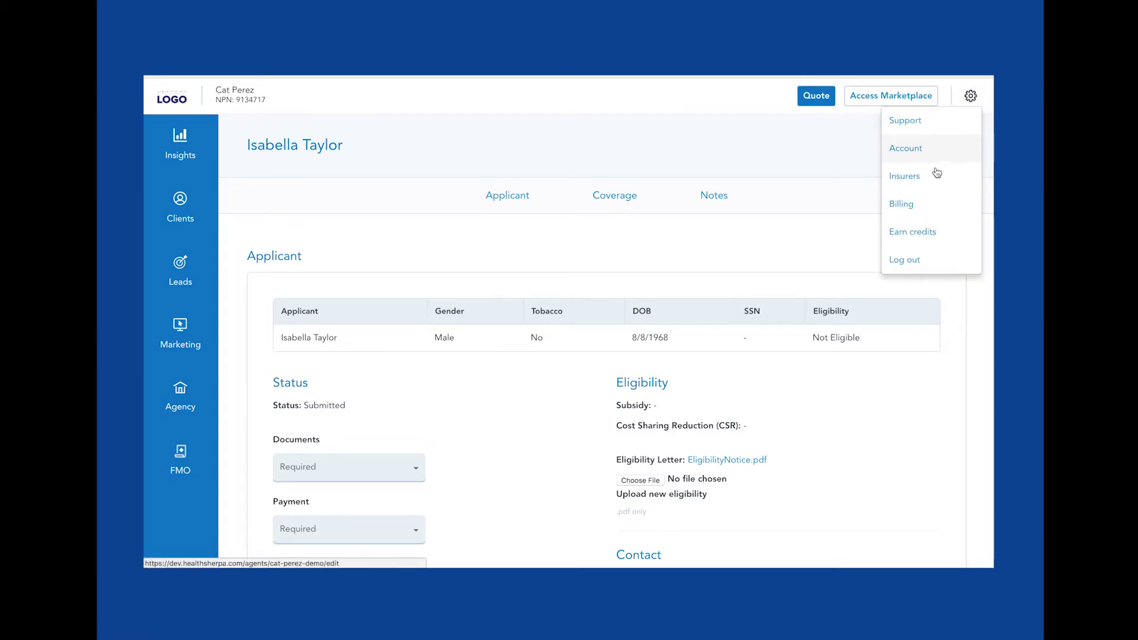
Step: Copy the agent referral link on the Earn credits page, then dismiss the settings menu
left_click(917, 232)
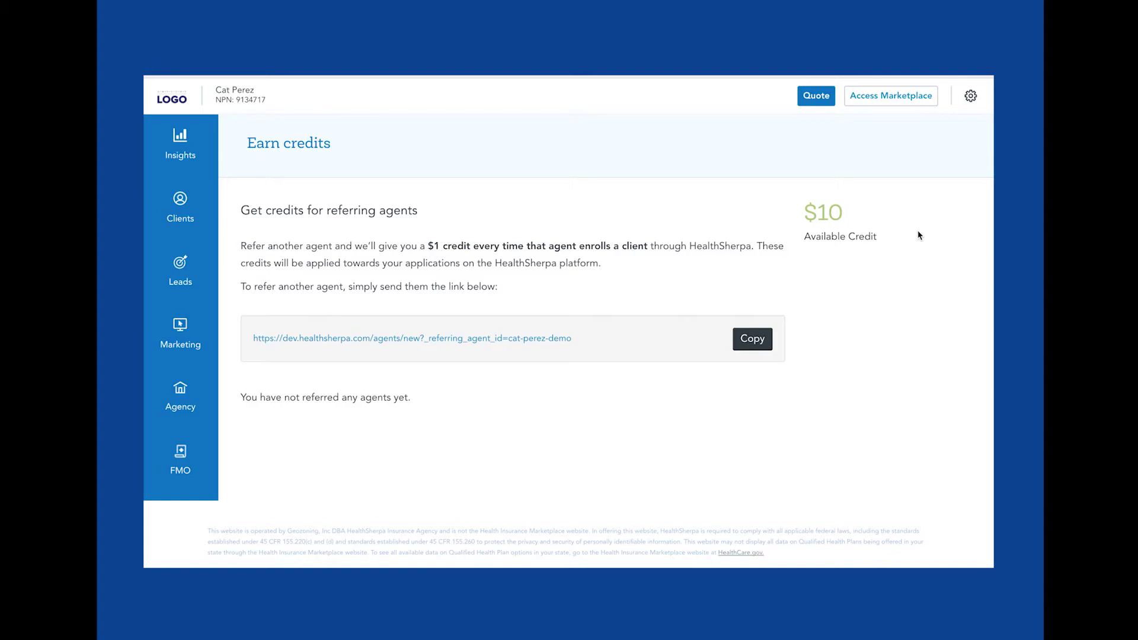
left_click(743, 344)
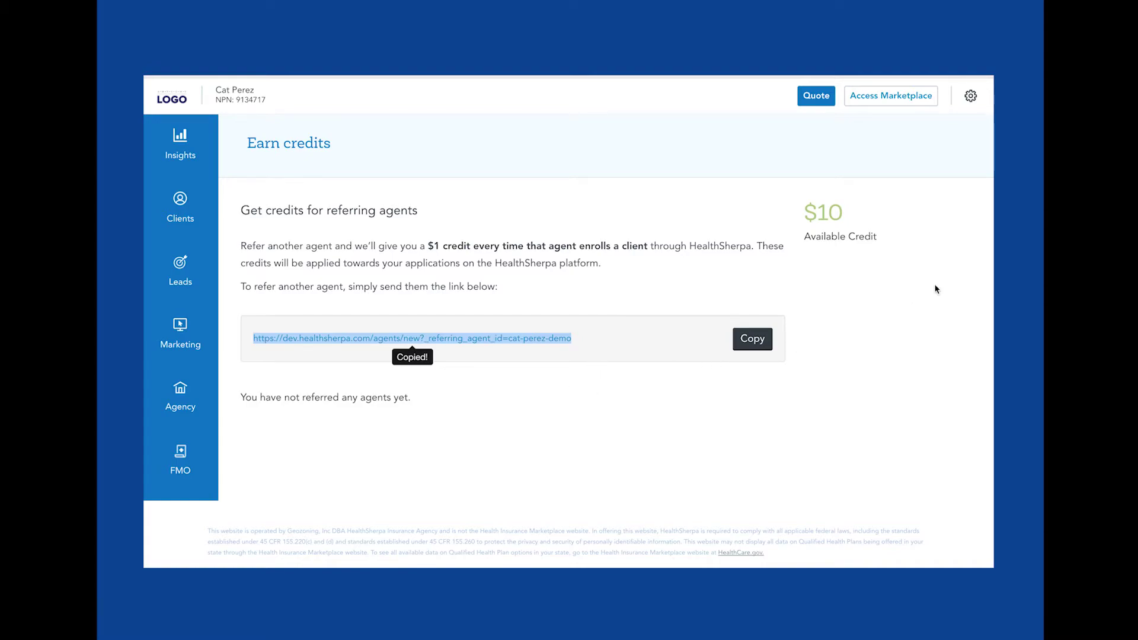
left_click(973, 98)
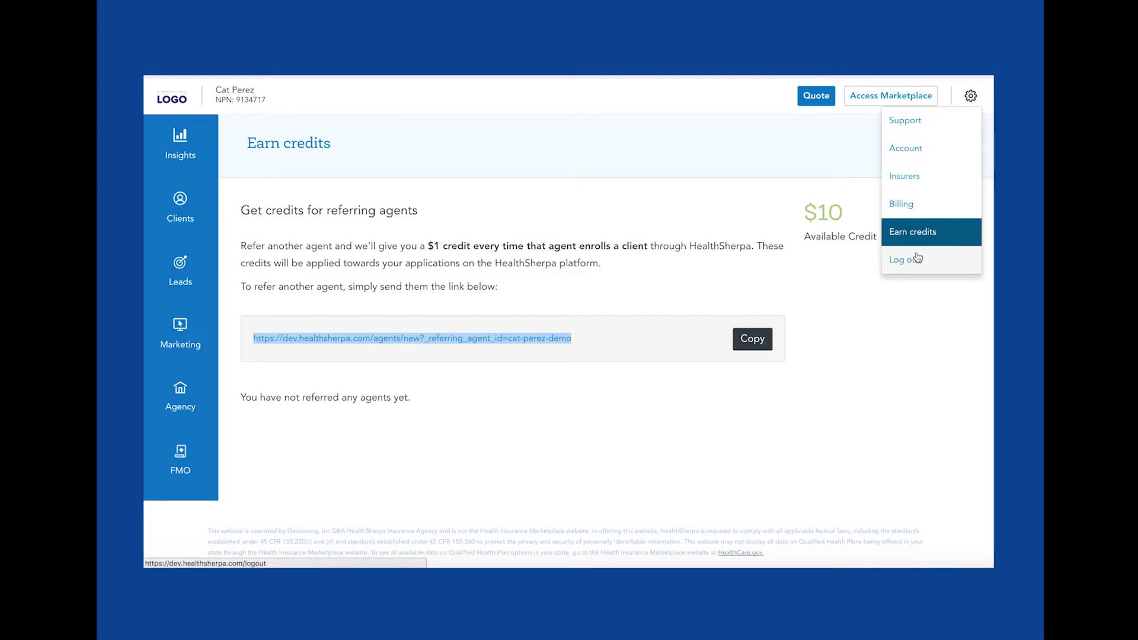
left_click(643, 192)
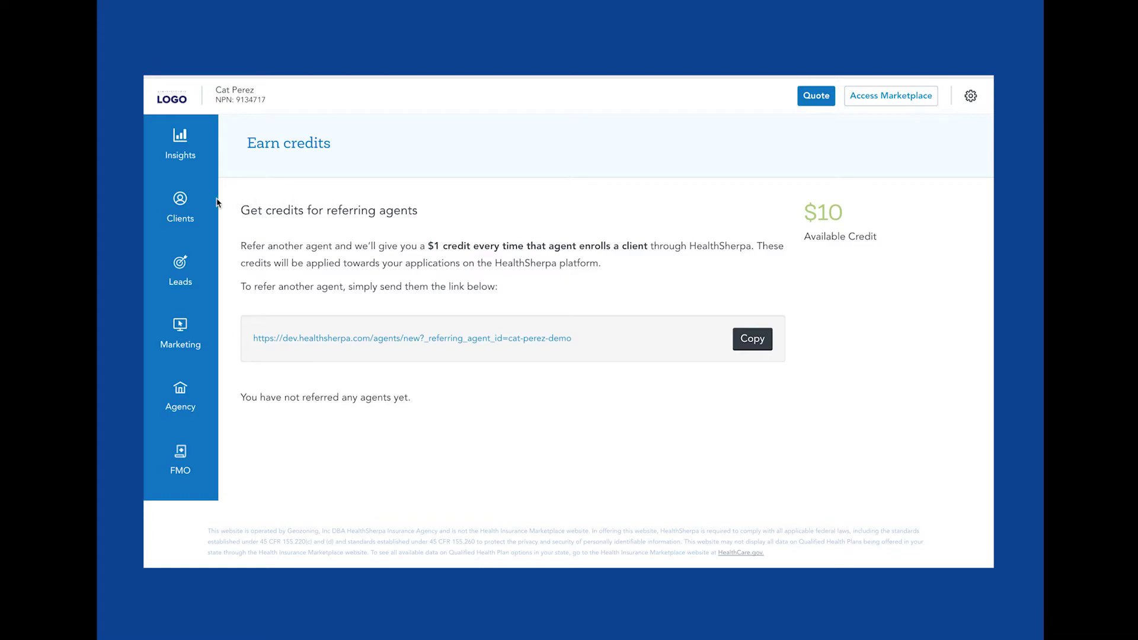
Step: Open Insights and change the report end date to 07/24/2016
left_click(182, 155)
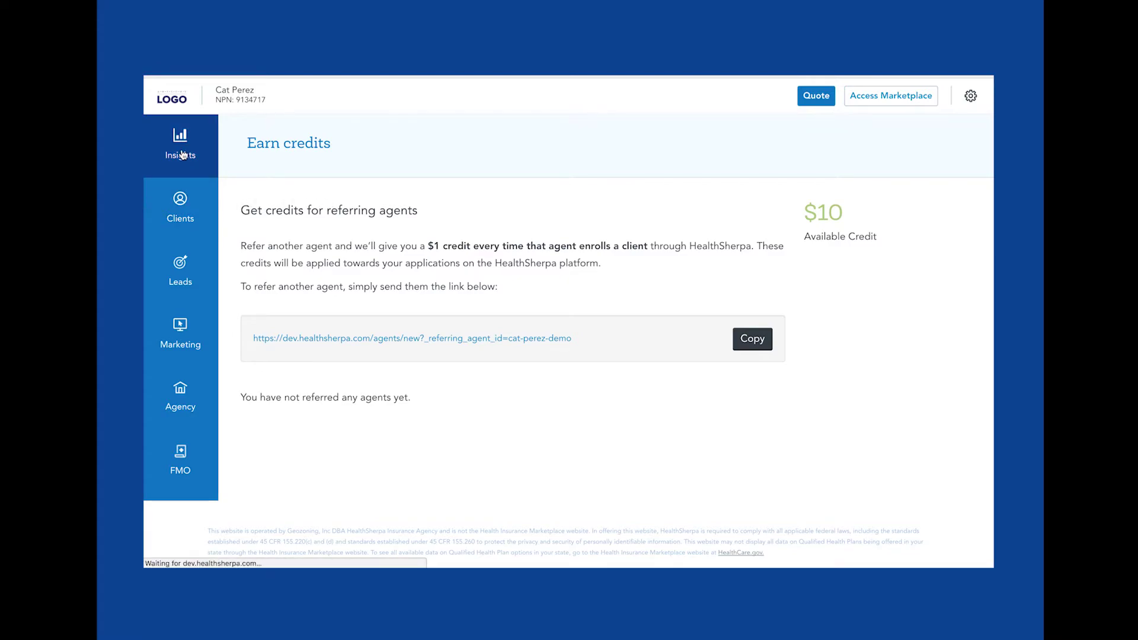
left_click(783, 144)
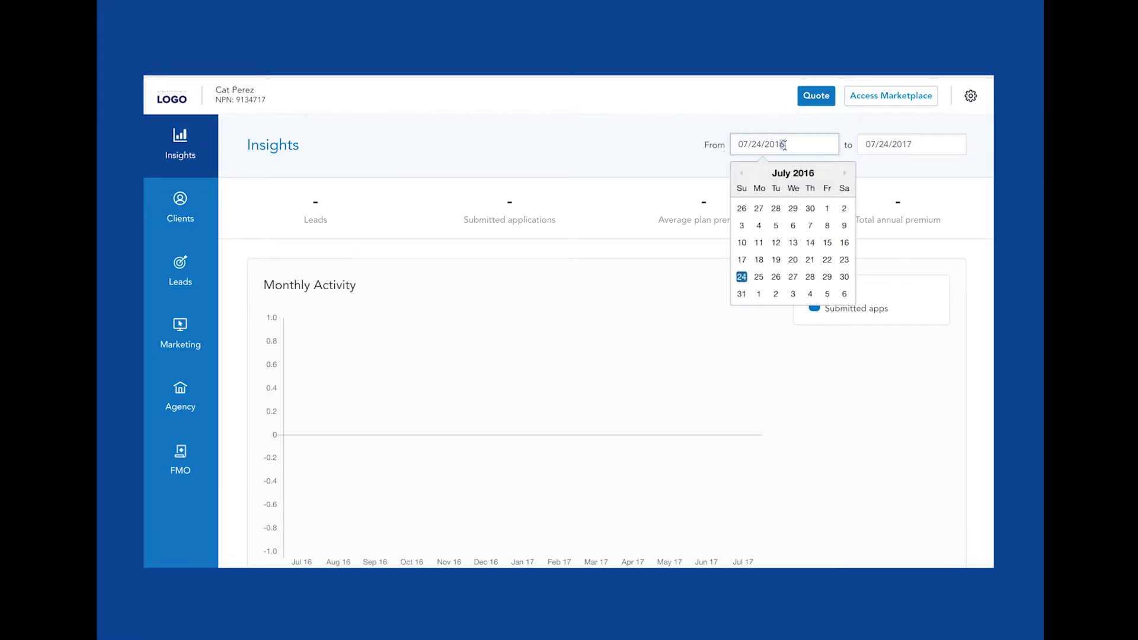
left_click(911, 144)
type("6")
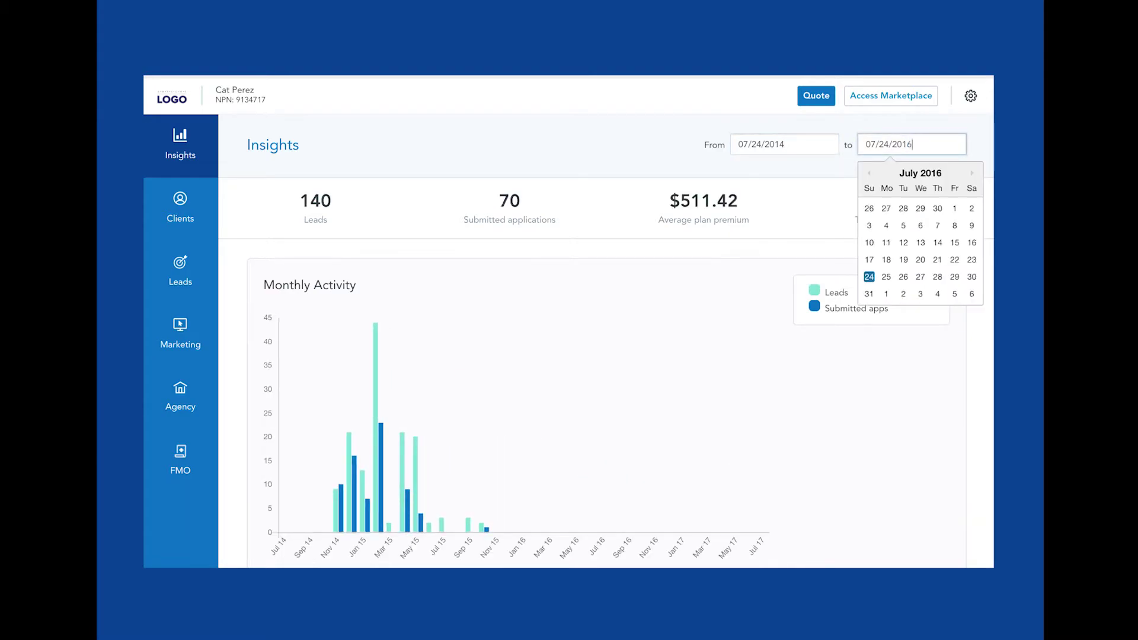
left_click(661, 313)
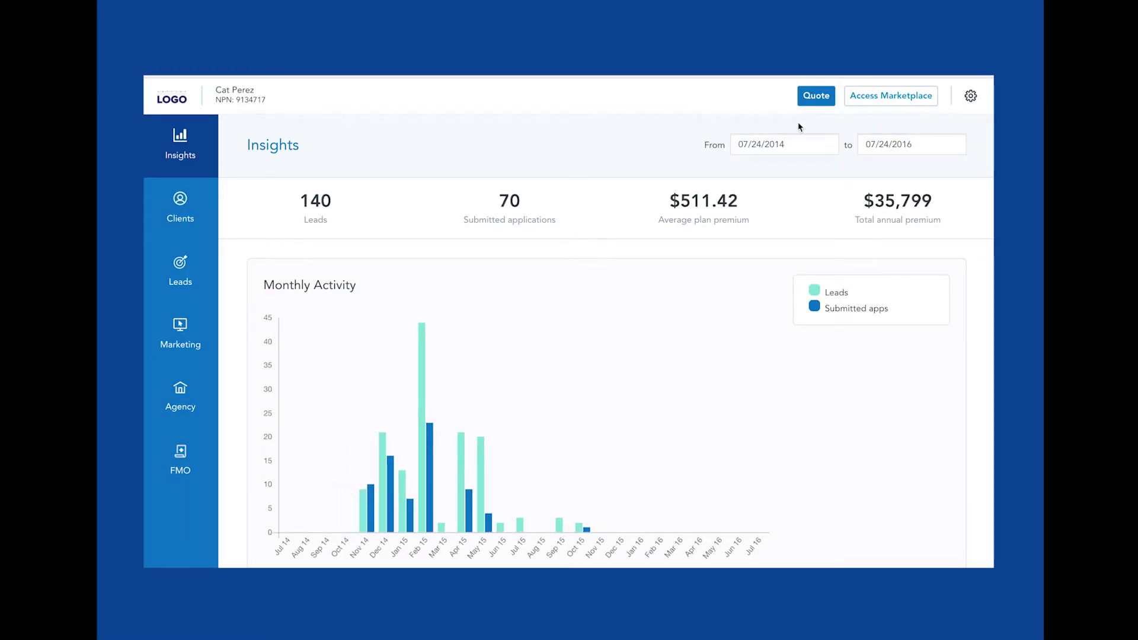
Step: Change the report range to January 2014 through 01/24/2016
left_click(746, 146)
key("BackSpace")
type("1")
left_click(873, 145)
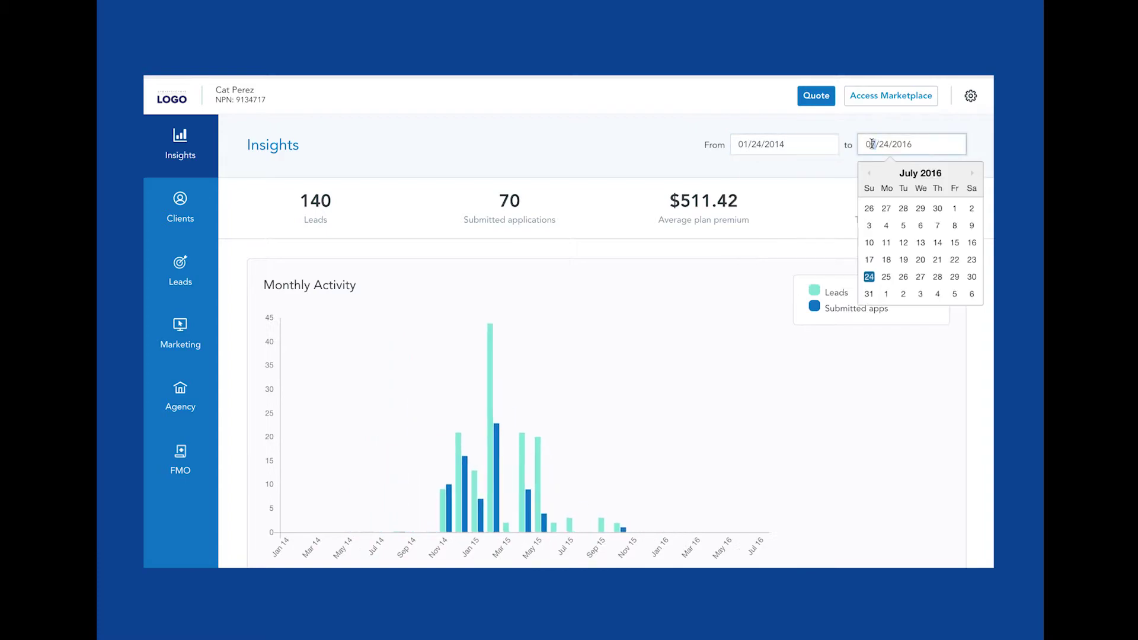
key("BackSpace")
type("1")
left_click(697, 299)
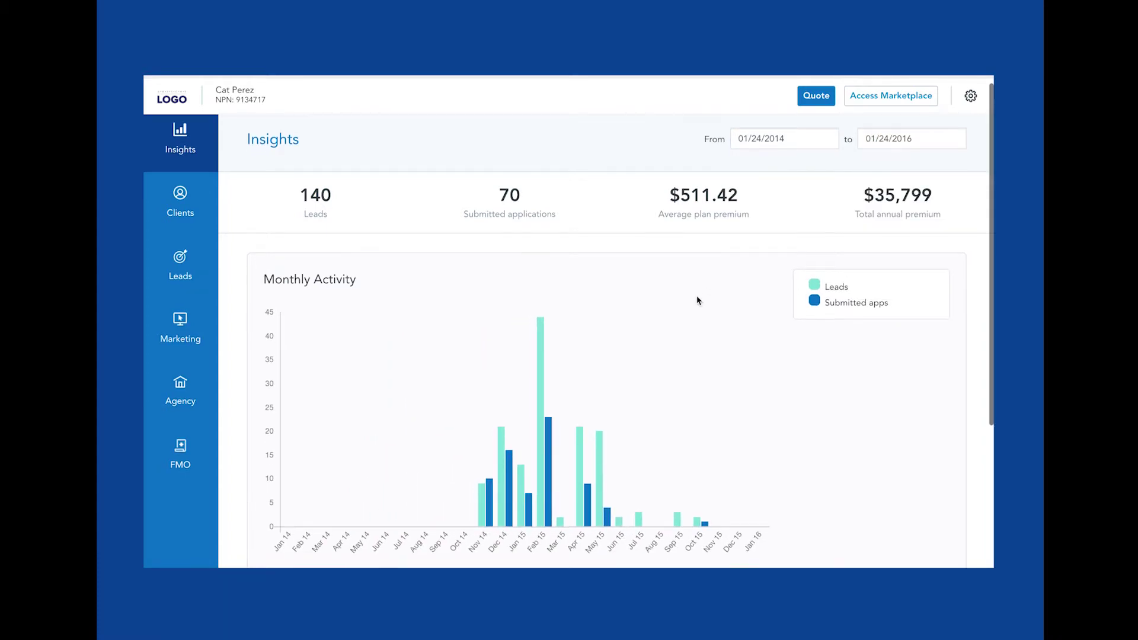
Step: Set the start date to 03/24/2014 and review the monthly leads and applications chart
scroll(697, 299, "down", 1)
scroll(714, 290, "up", 1)
left_click(746, 145)
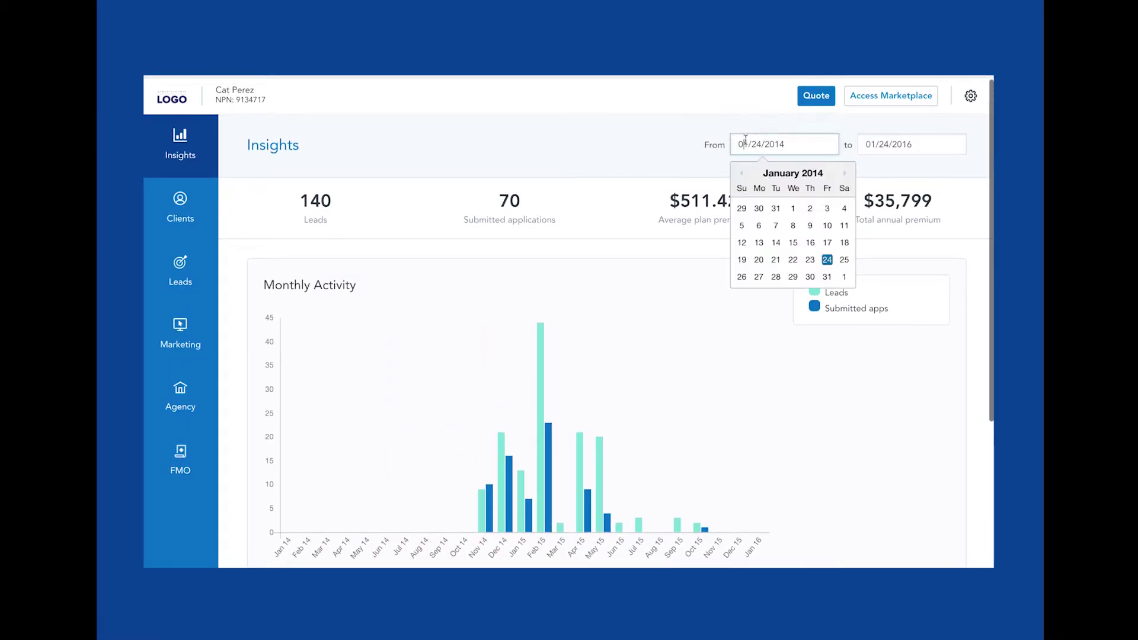
key("BackSpace")
type("3")
left_click(713, 371)
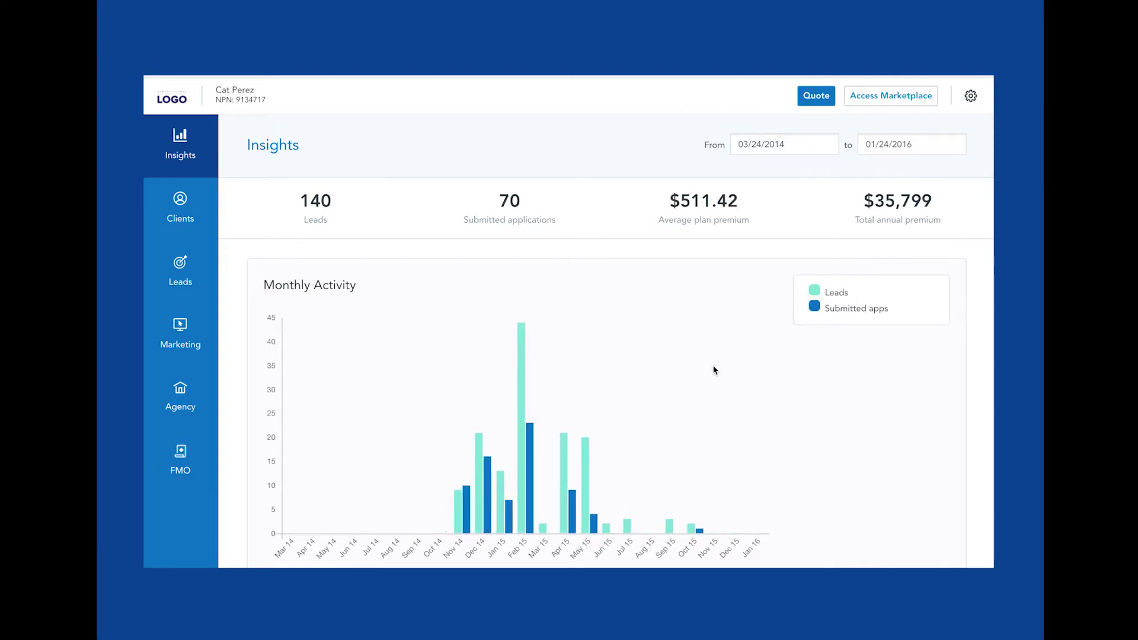
scroll(714, 370, "down", 2)
mouse_move(585, 394)
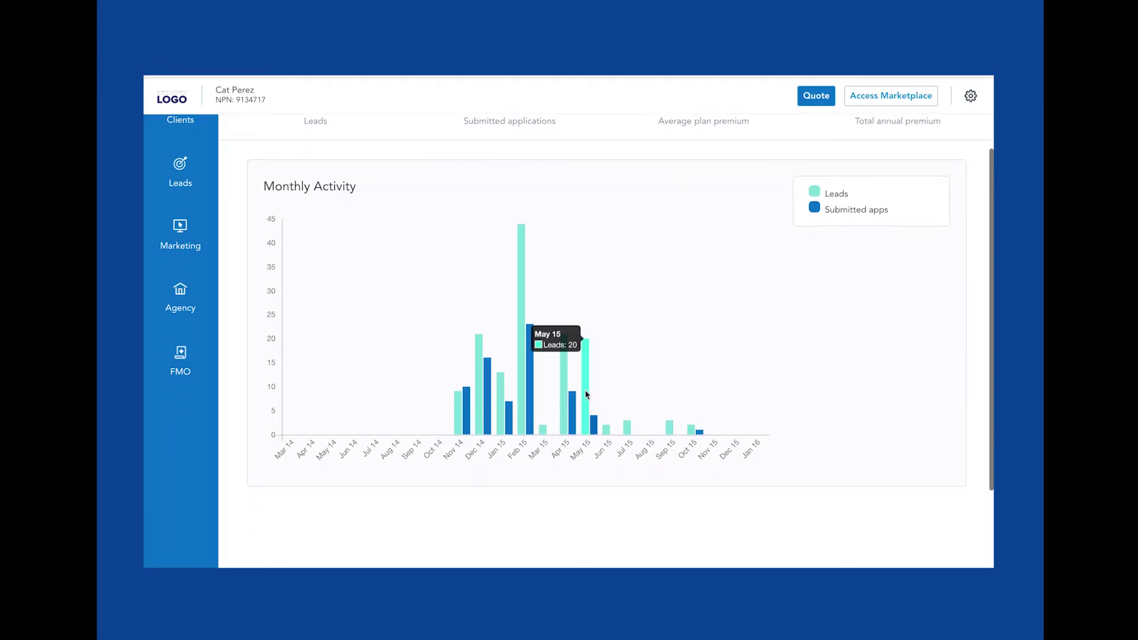
scroll(532, 361, "up", 2)
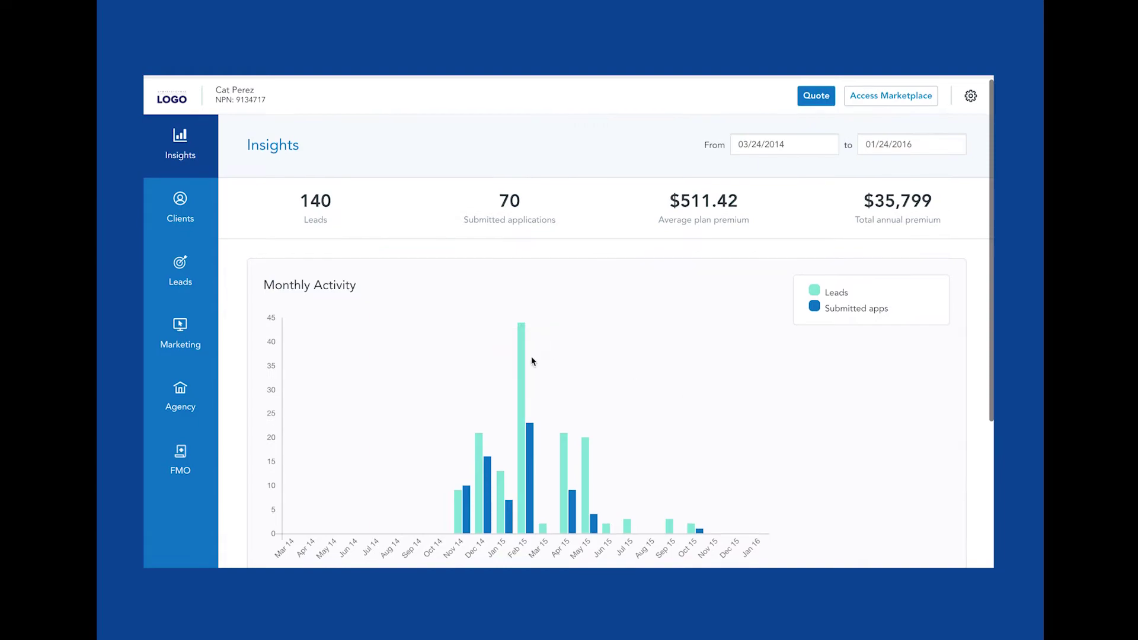
mouse_move(563, 444)
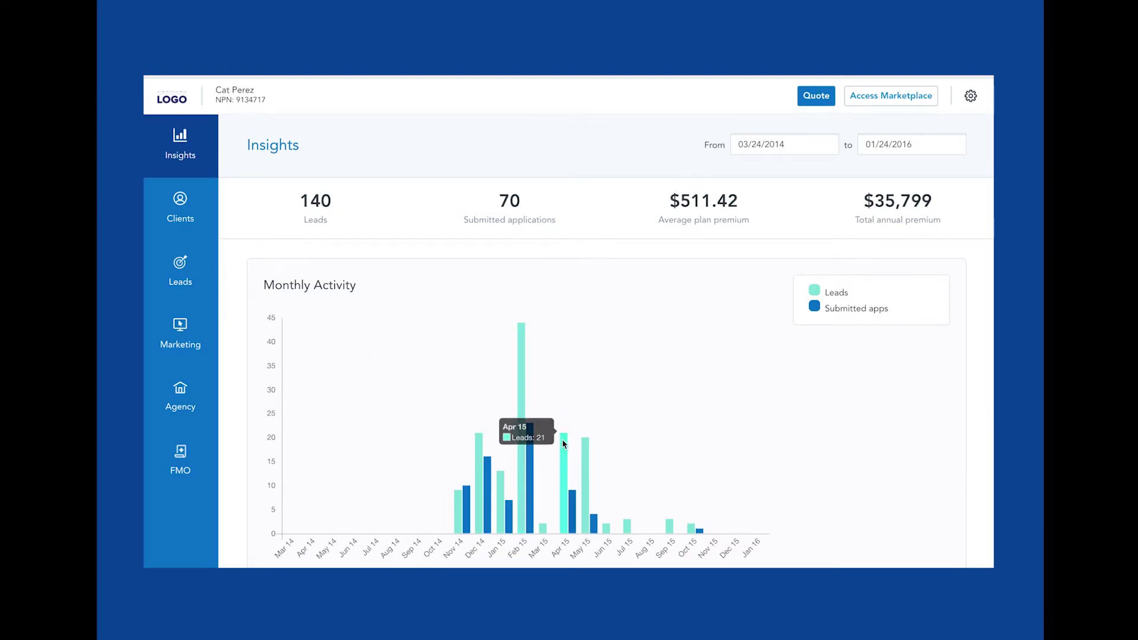
mouse_move(628, 532)
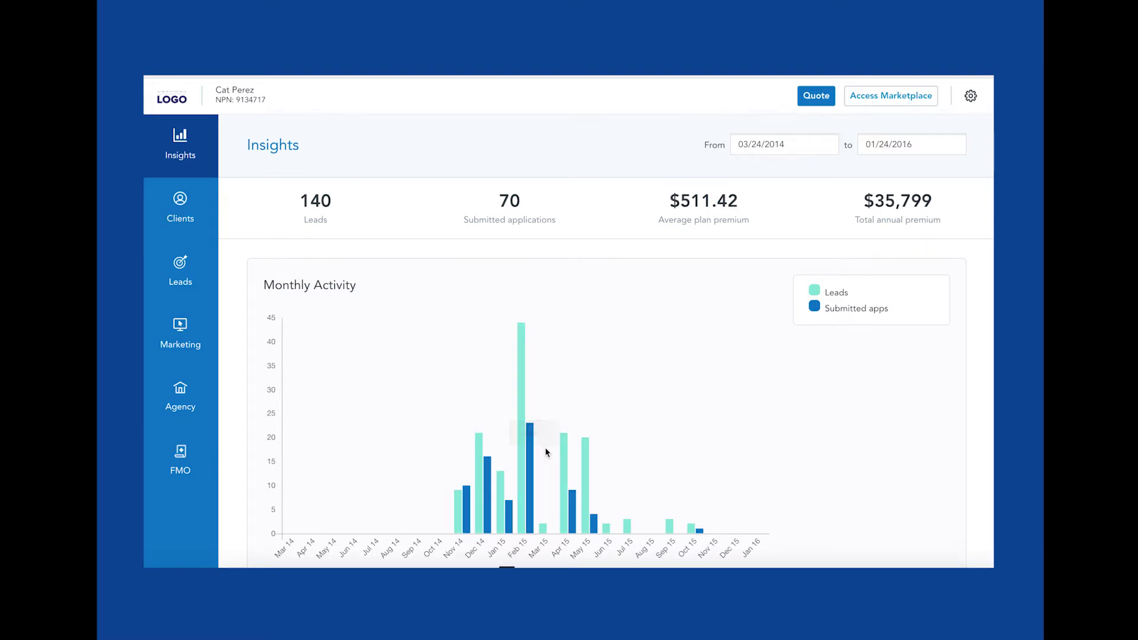
Step: Show the 70-client list and preview the first row's Documents, Payment and Actions options
left_click(193, 211)
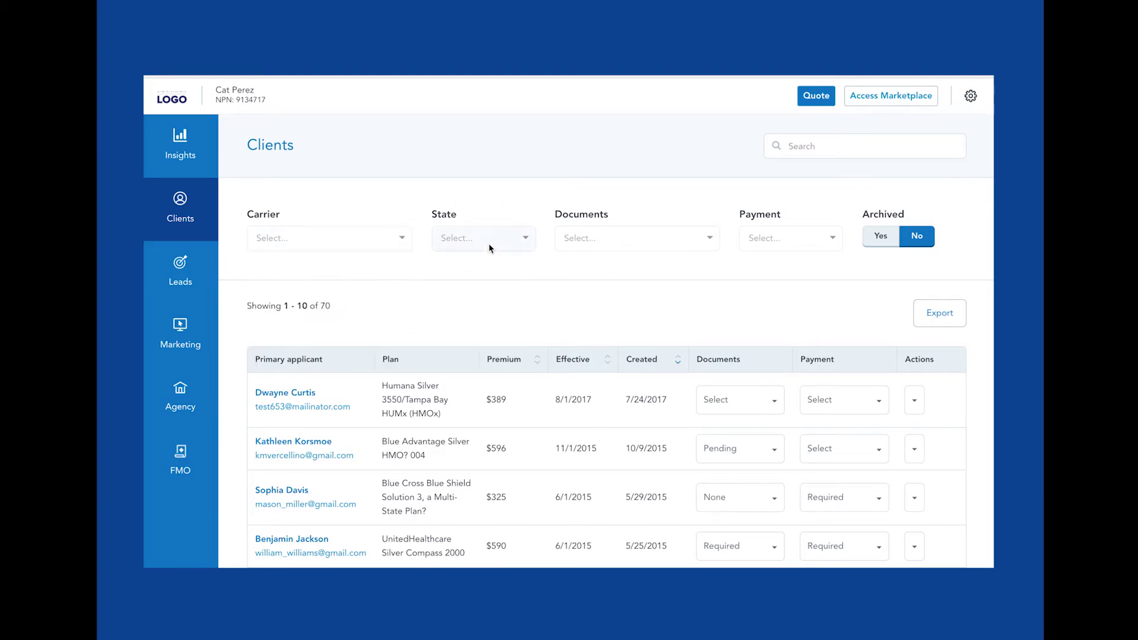
left_click(638, 238)
left_click(791, 237)
scroll(830, 309, "down", 2)
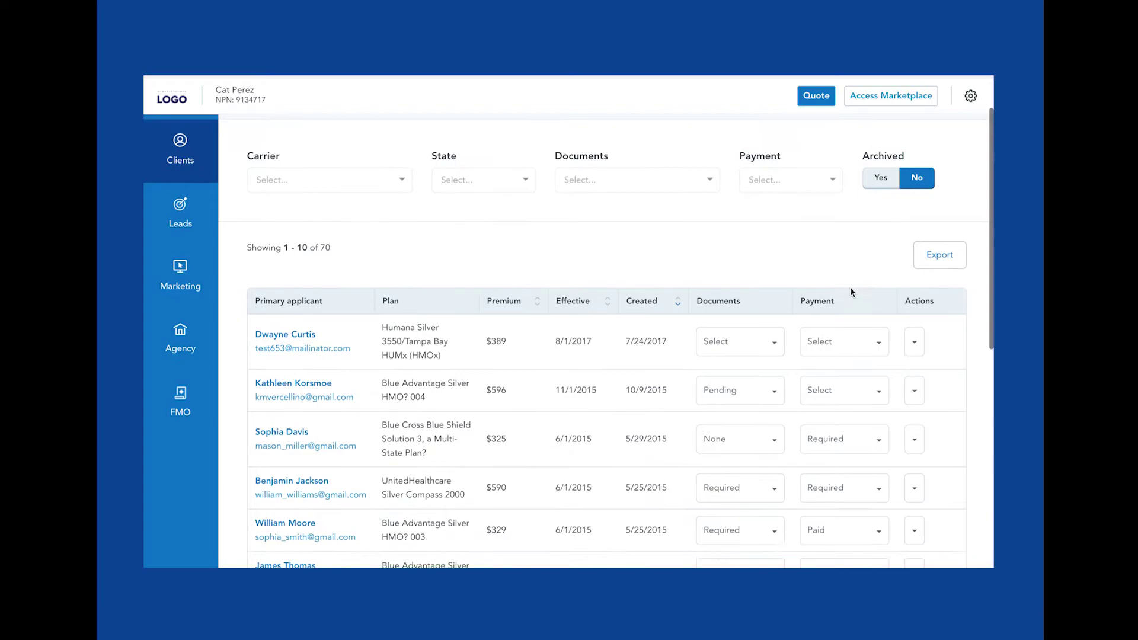
left_click(914, 332)
left_click(879, 329)
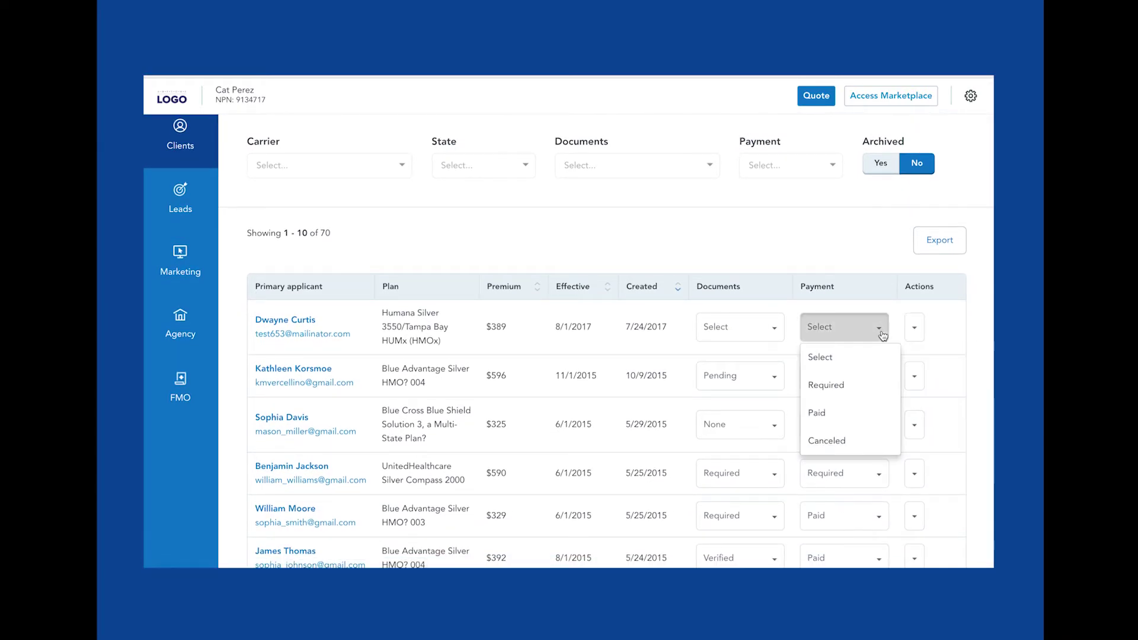
left_click(775, 333)
left_click(681, 258)
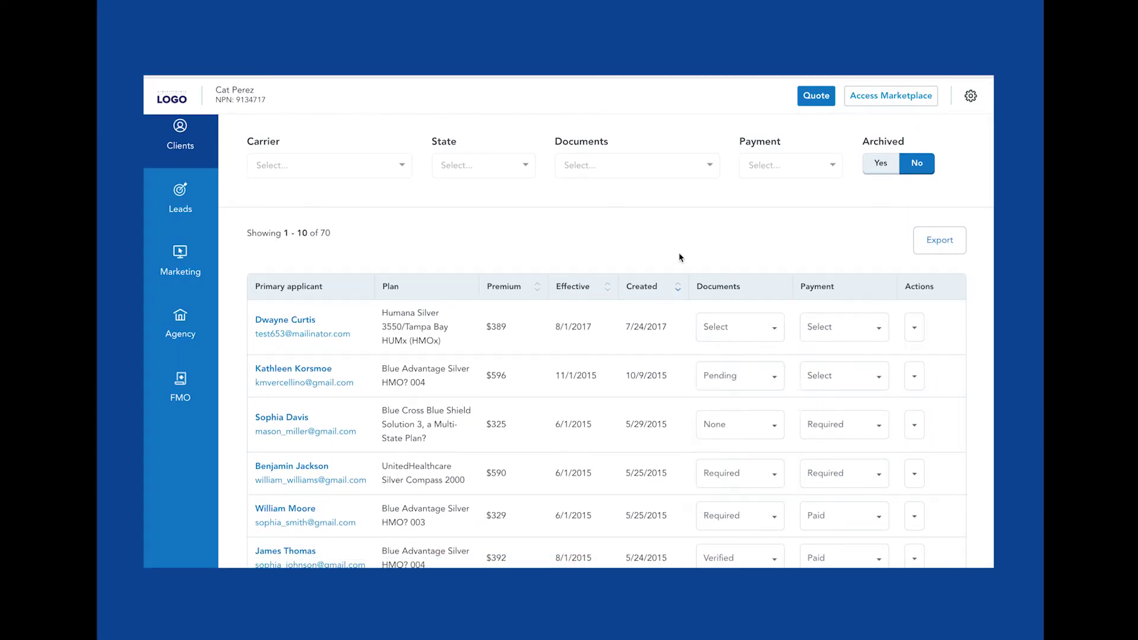
scroll(680, 255, "up", 2)
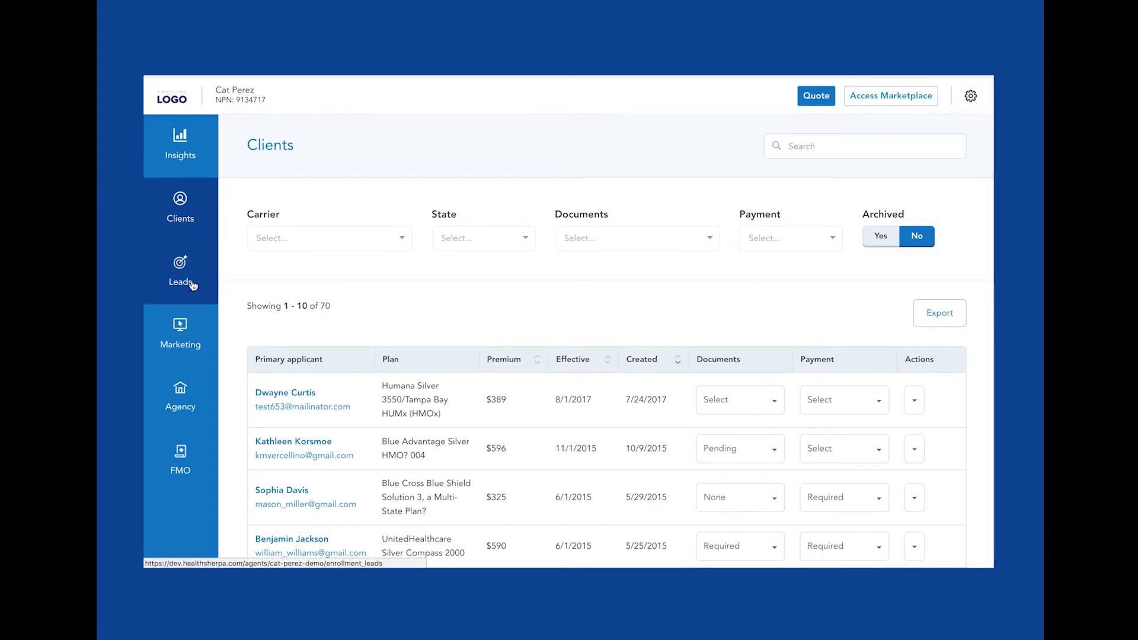
Step: Review the first client's Applicant, Coverage and Notes details, including the Humana Silver plan at $233/mo
left_click(281, 395)
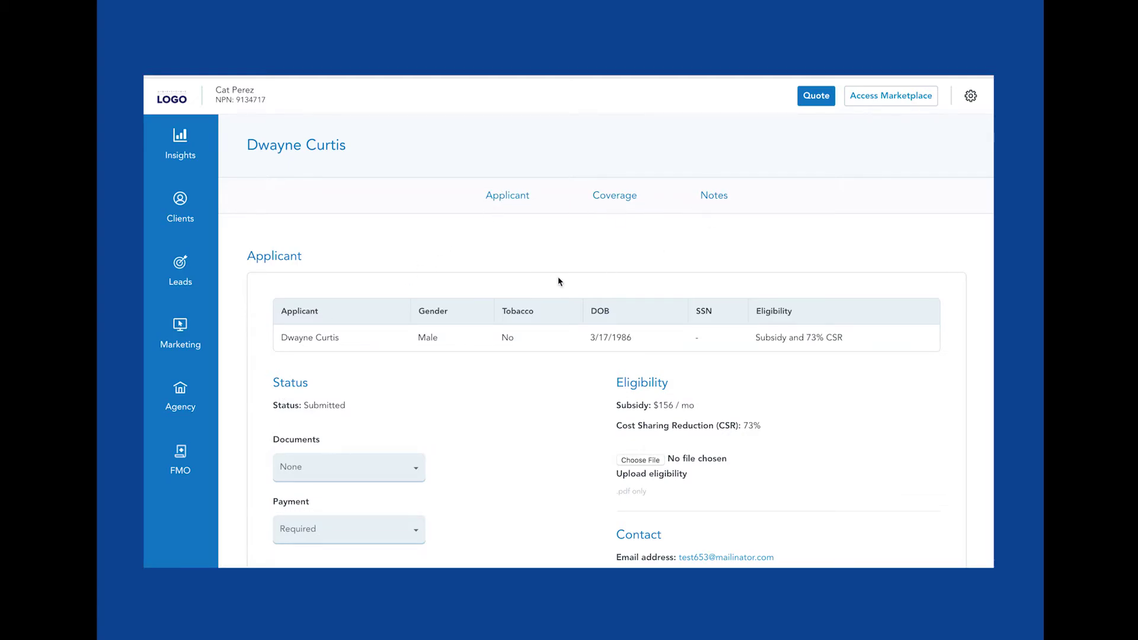
scroll(552, 281, "down", 2)
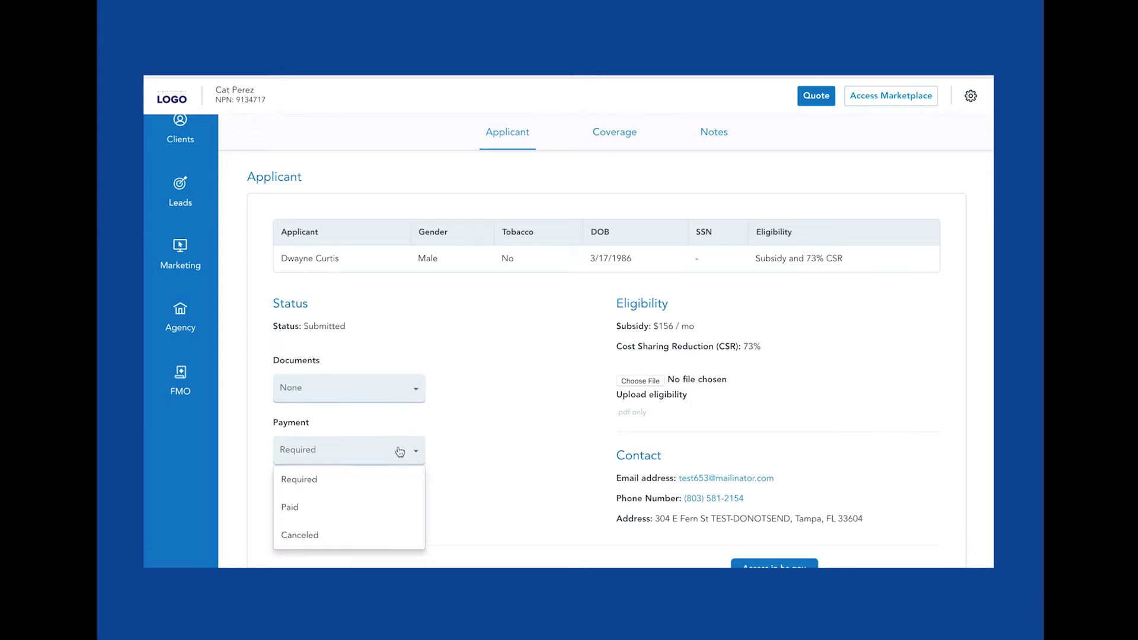
scroll(541, 471, "down", 1)
scroll(540, 472, "down", 3)
scroll(597, 478, "down", 3)
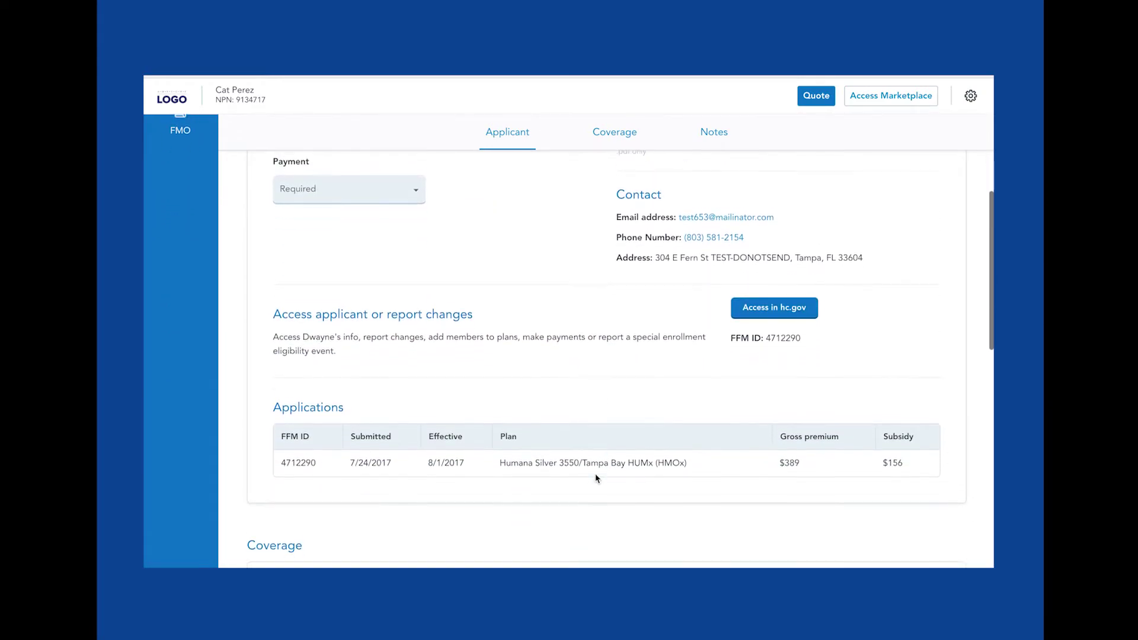
scroll(597, 478, "down", 4)
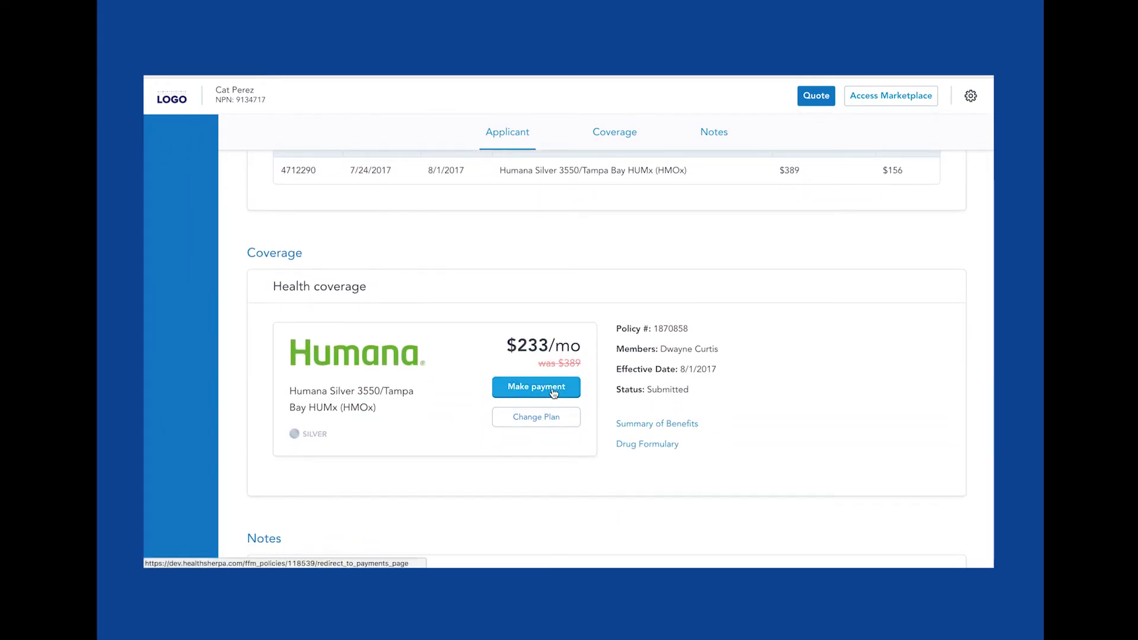
left_click(721, 141)
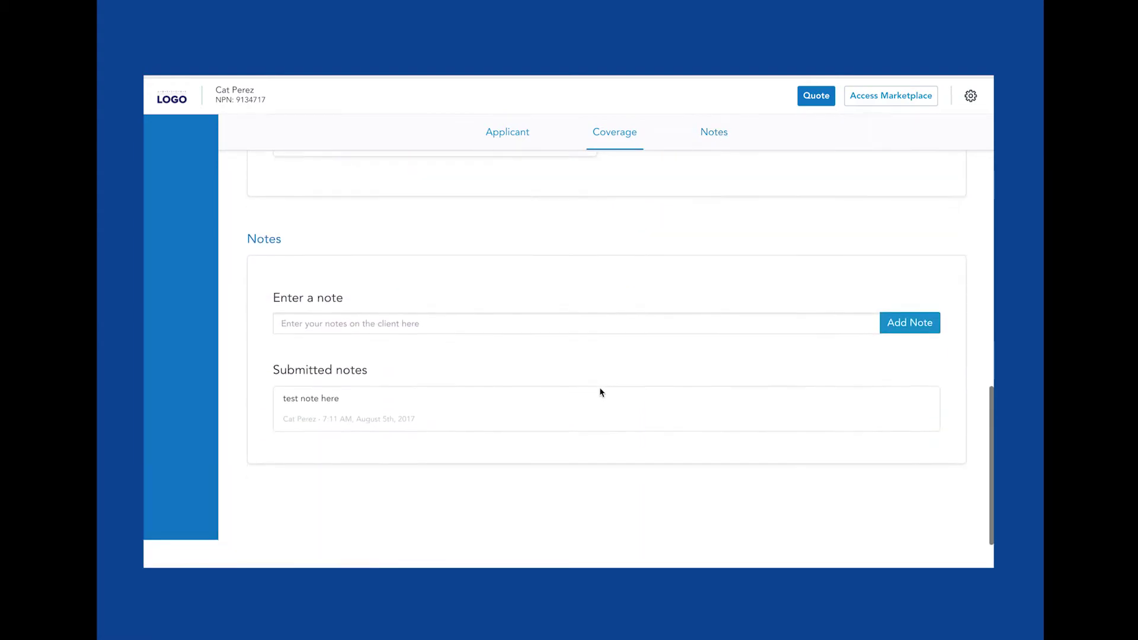
scroll(602, 391, "up", 10)
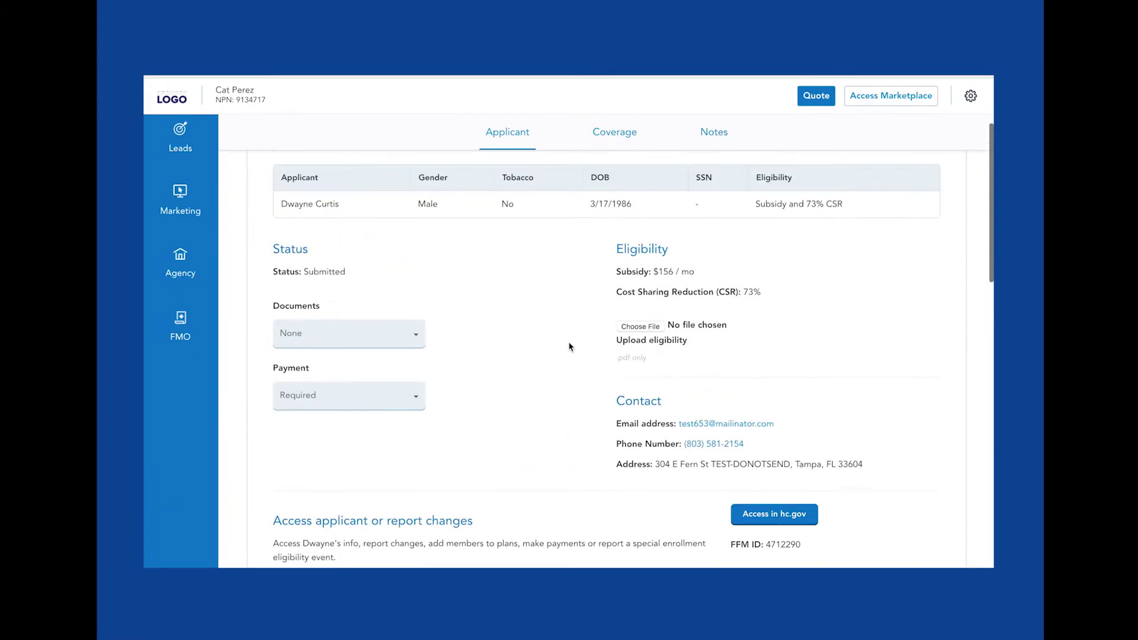
Step: Browse the 45-lead Leads list, previewing the carrier and state filters and the first lead's actions
left_click(183, 276)
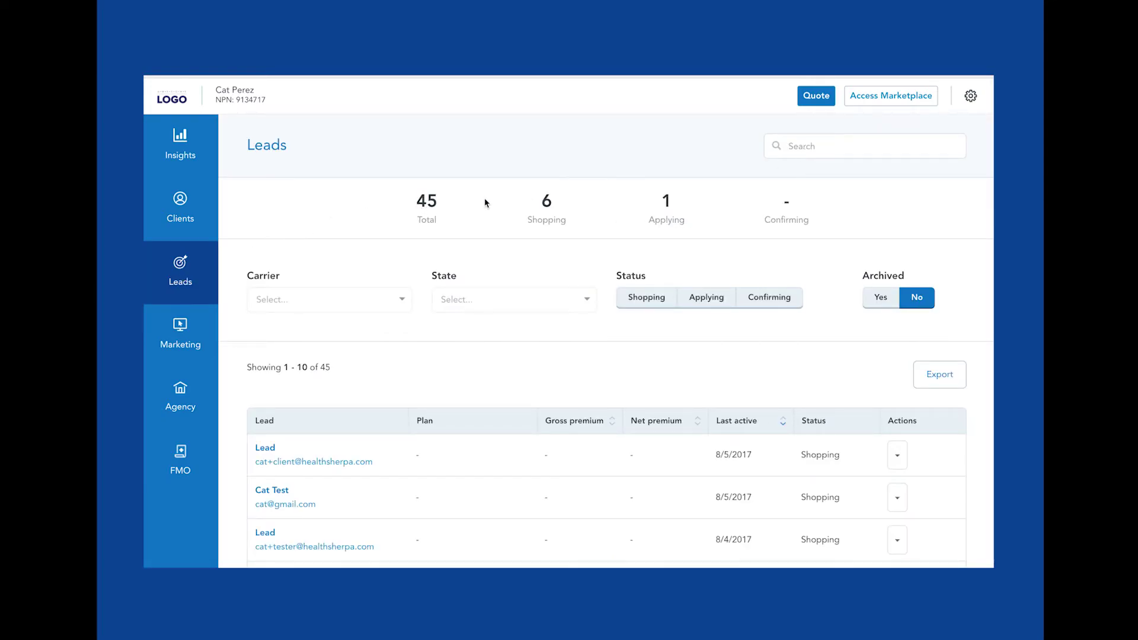
left_click(320, 302)
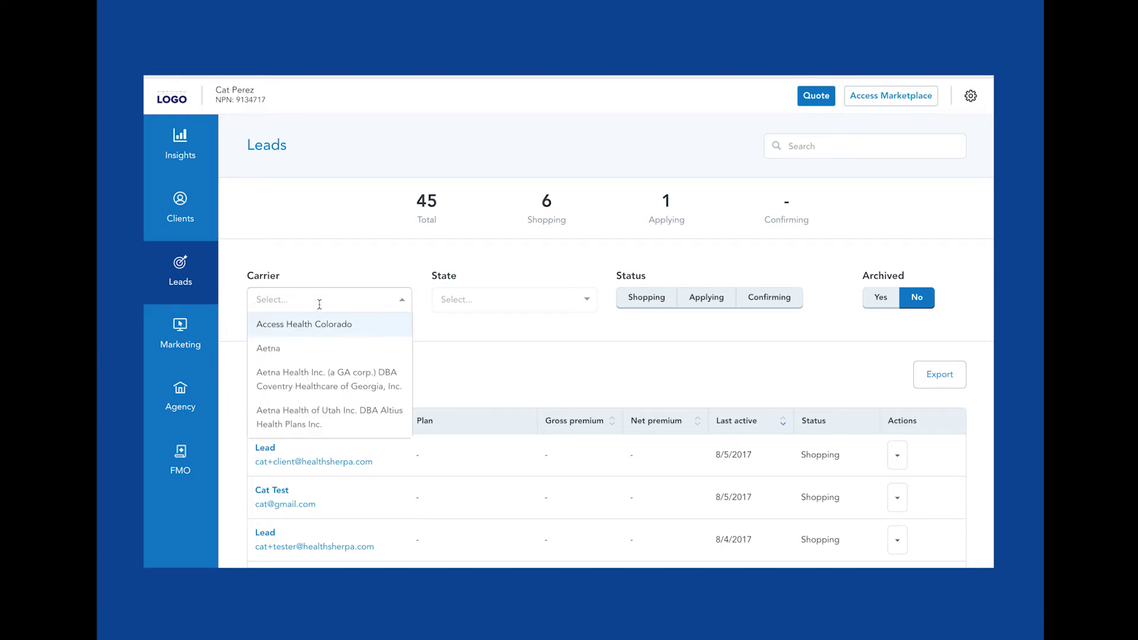
left_click(483, 305)
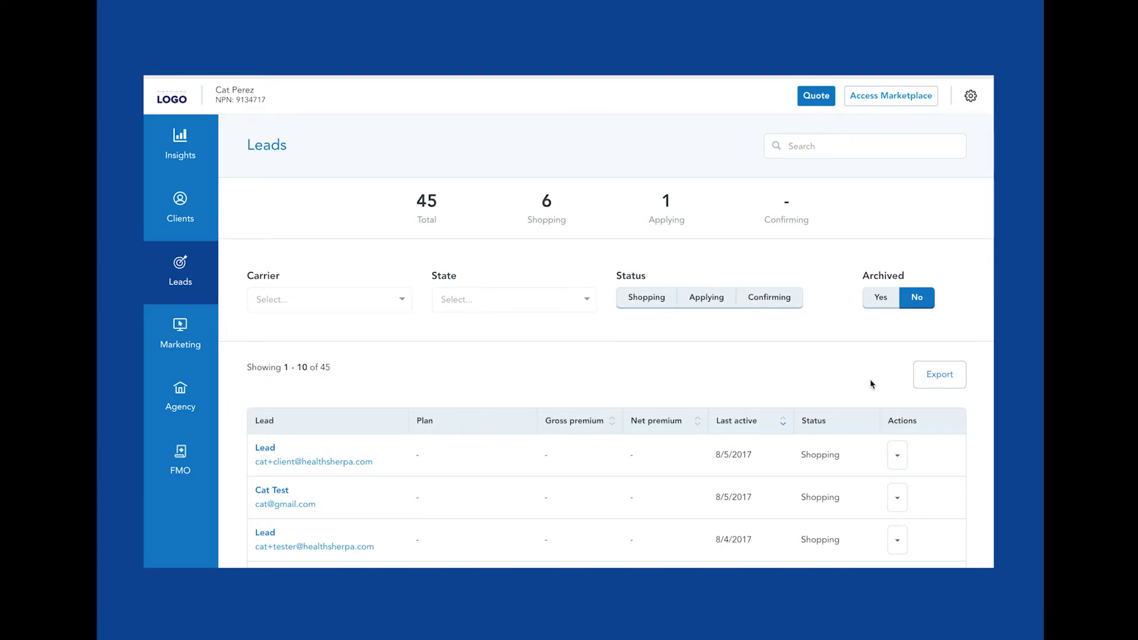
scroll(941, 395, "down", 1)
left_click(897, 411)
left_click(478, 385)
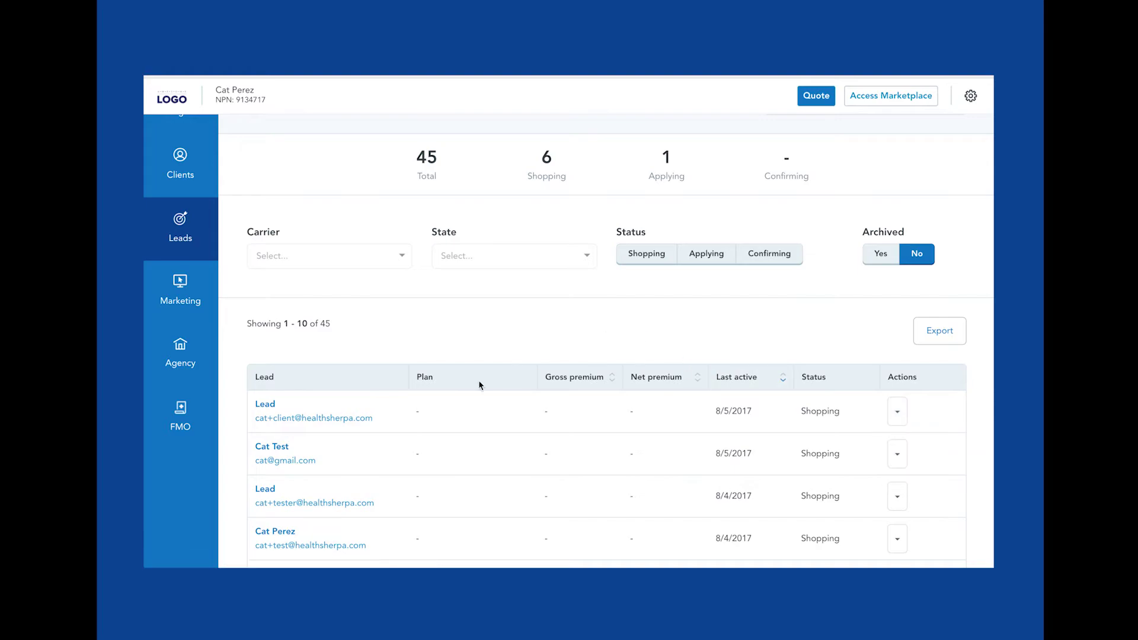
scroll(479, 385, "down", 6)
scroll(481, 386, "up", 7)
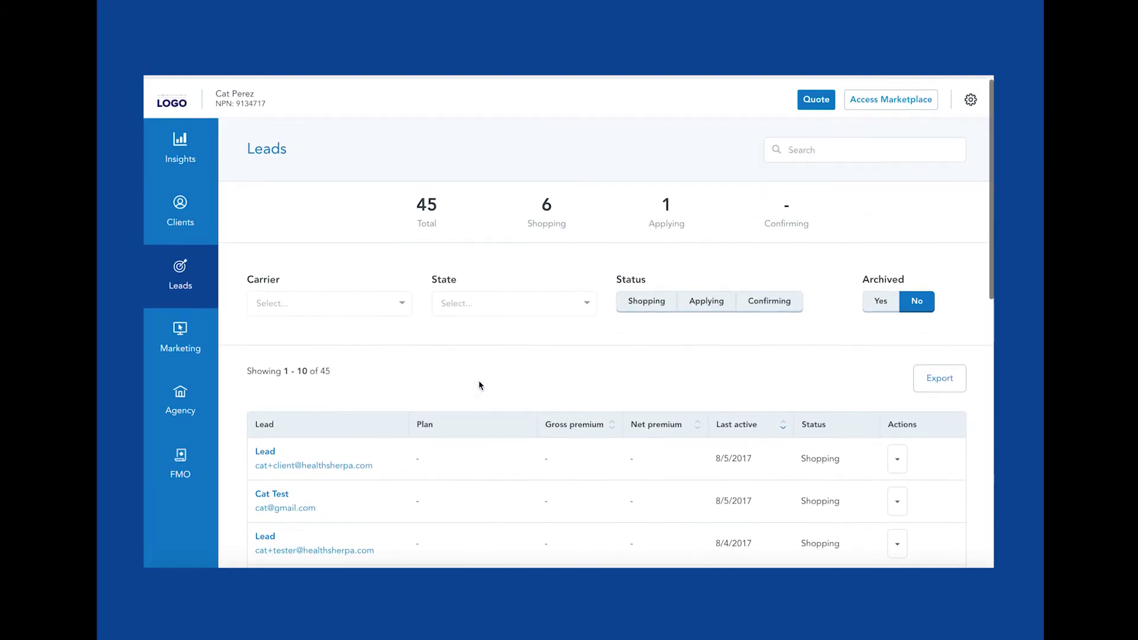
scroll(267, 445, "down", 5)
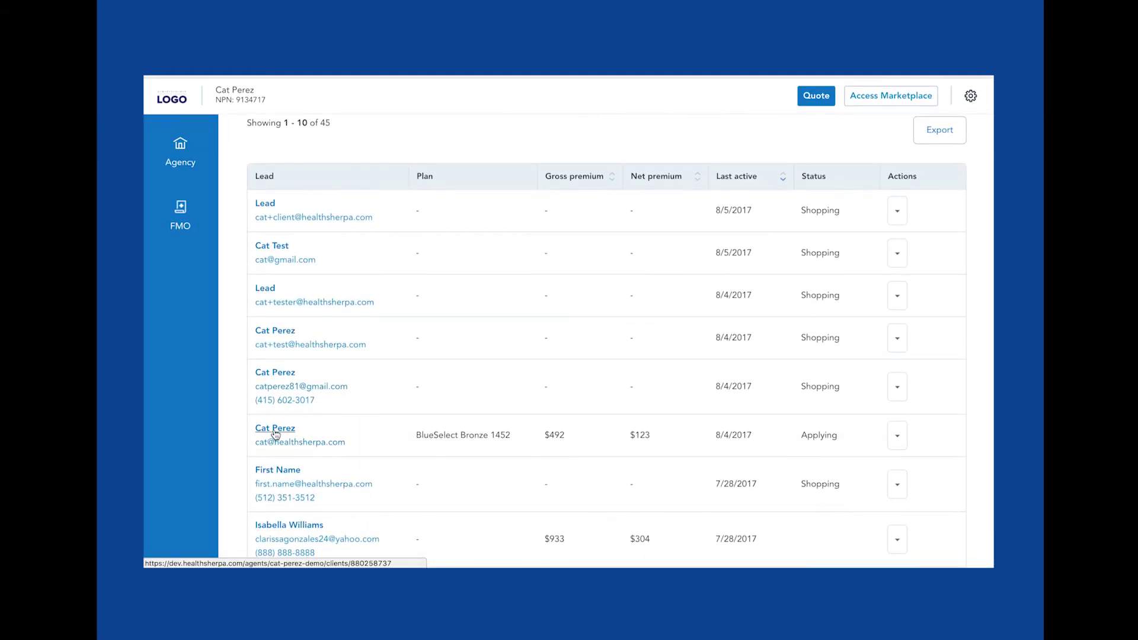
scroll(273, 435, "down", 3)
Step: Review the applying lead's details
left_click(275, 286)
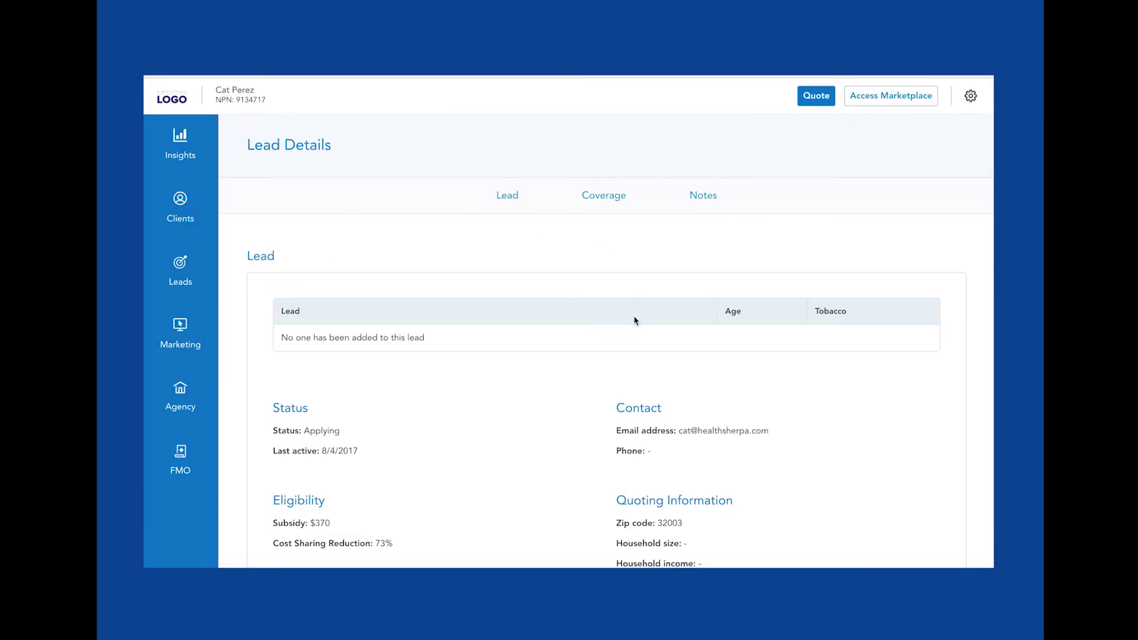
scroll(634, 320, "down", 7)
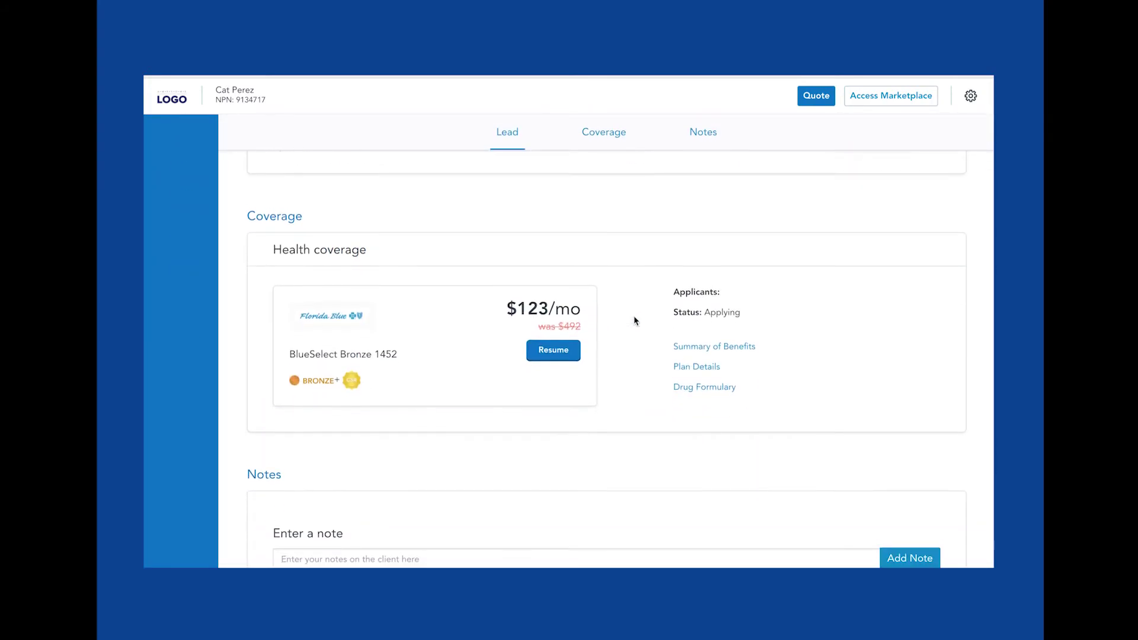
scroll(635, 320, "down", 3)
scroll(634, 320, "up", 15)
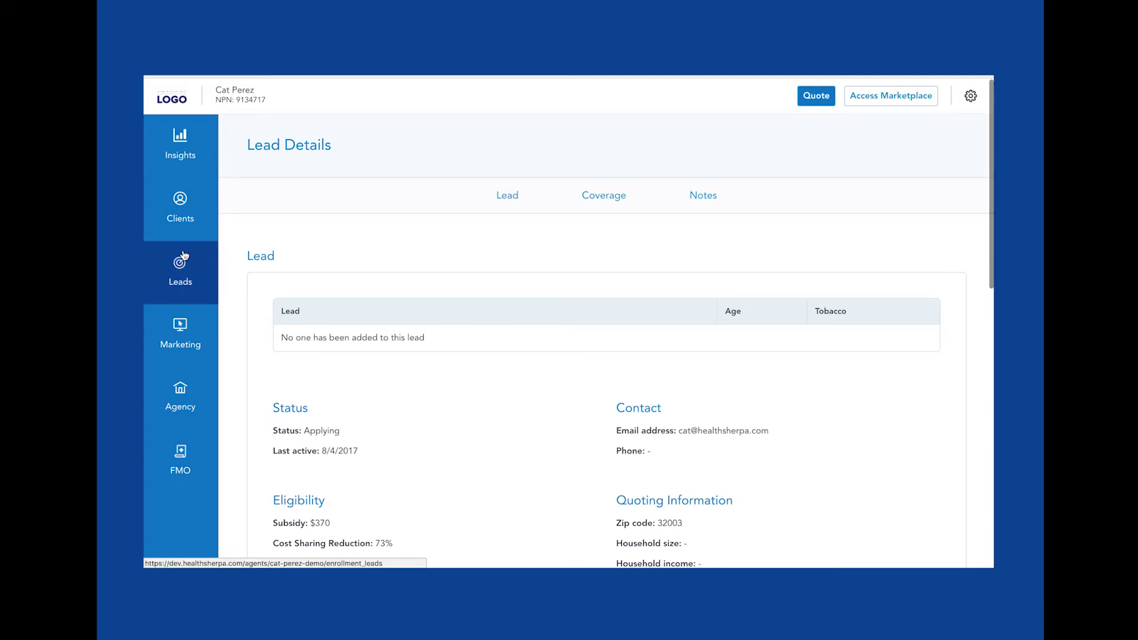
Step: Review the Shopping-status lead's Coverage and Notes, with no health plan chosen yet
left_click(180, 272)
left_click(260, 448)
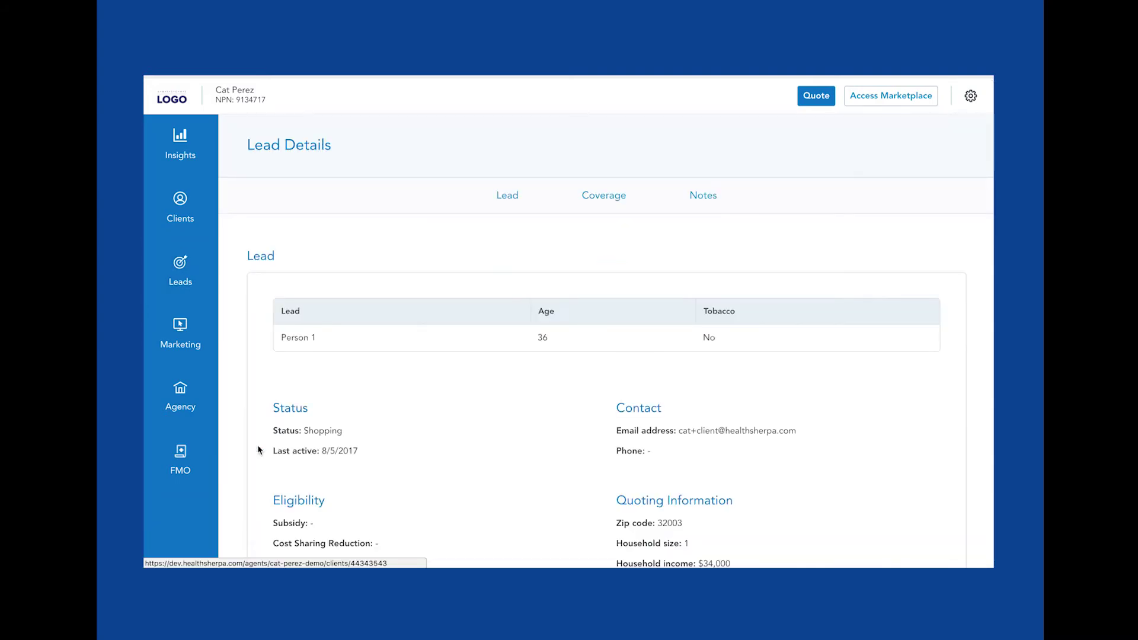
scroll(259, 450, "down", 4)
scroll(258, 449, "down", 3)
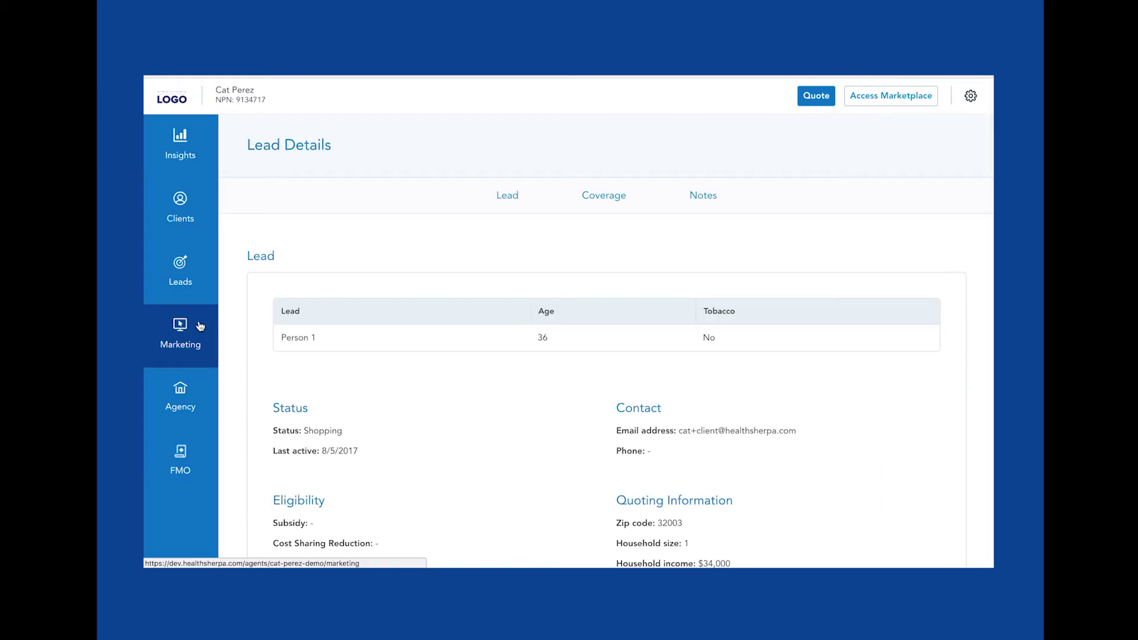
Step: Copy the branded direct link from Marketing and close its Edit option without saving
left_click(200, 326)
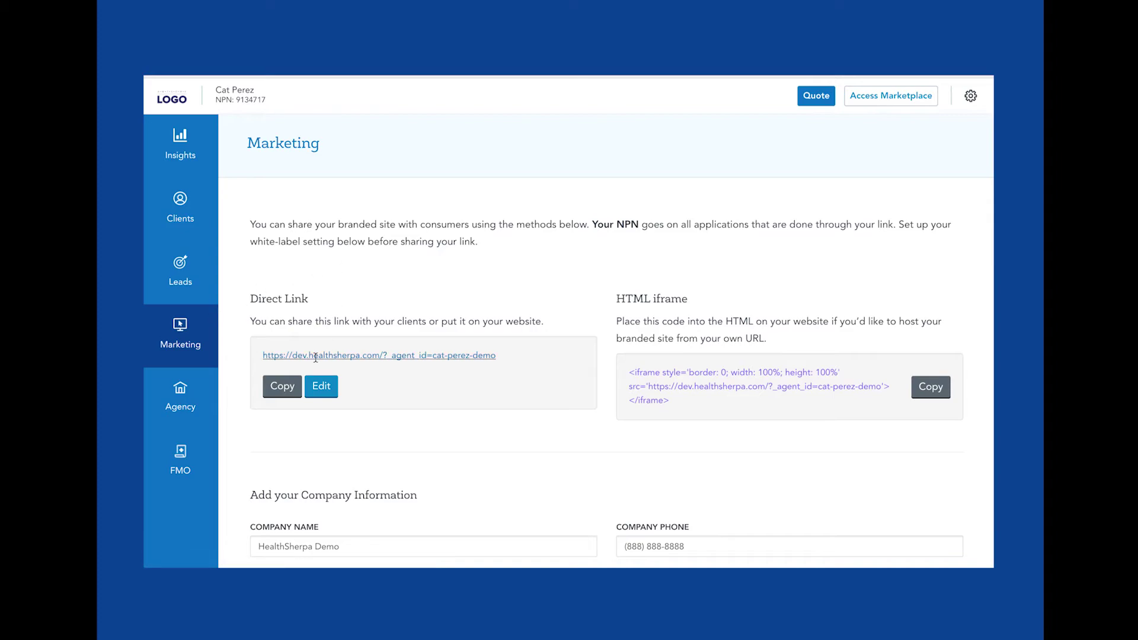
left_click(289, 388)
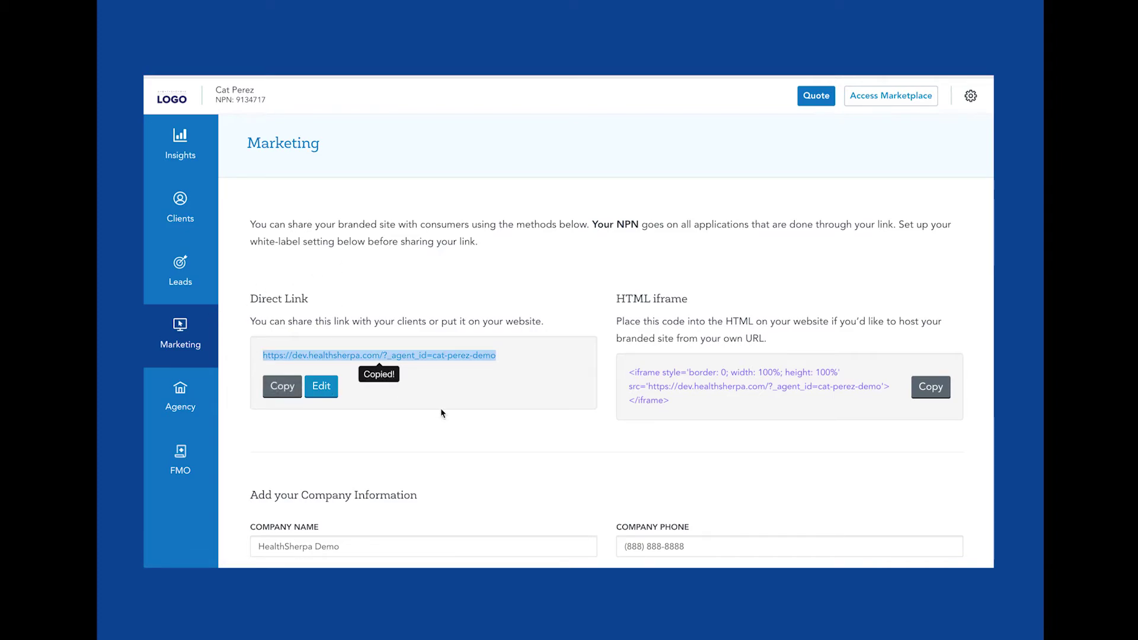
left_click(326, 391)
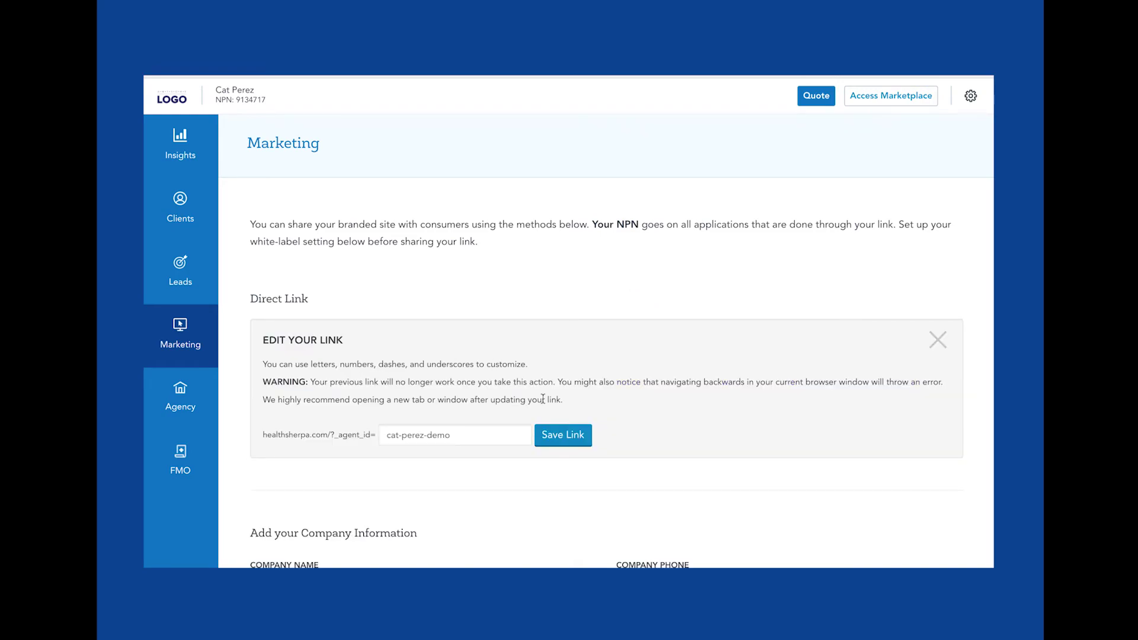
left_click(938, 339)
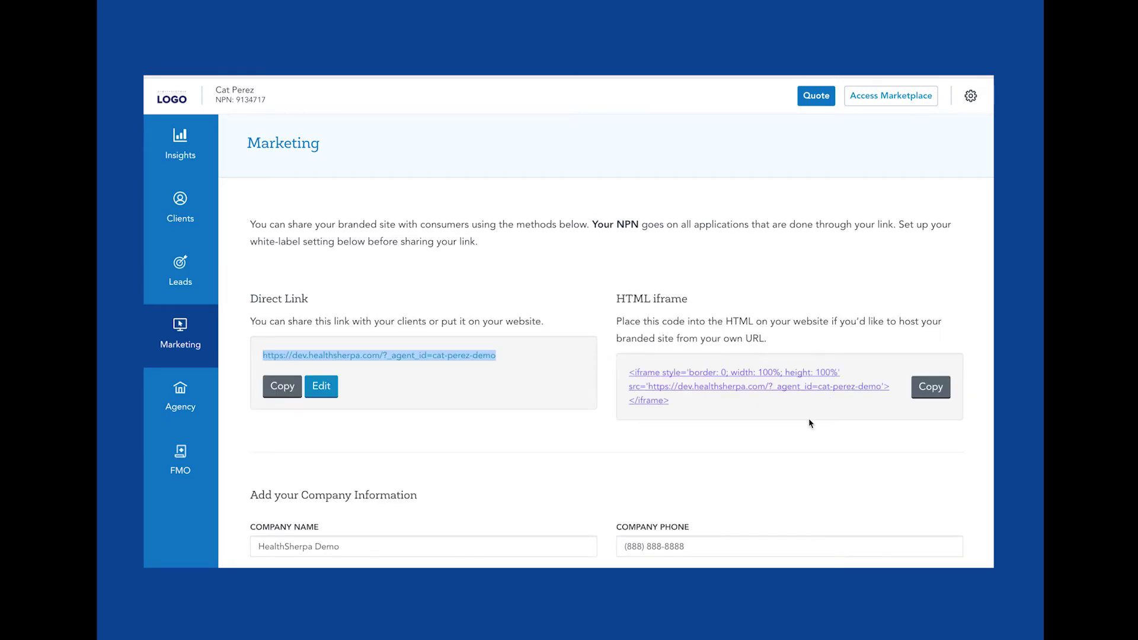
Step: Copy the branded site's HTML iframe embed code
left_click(795, 447)
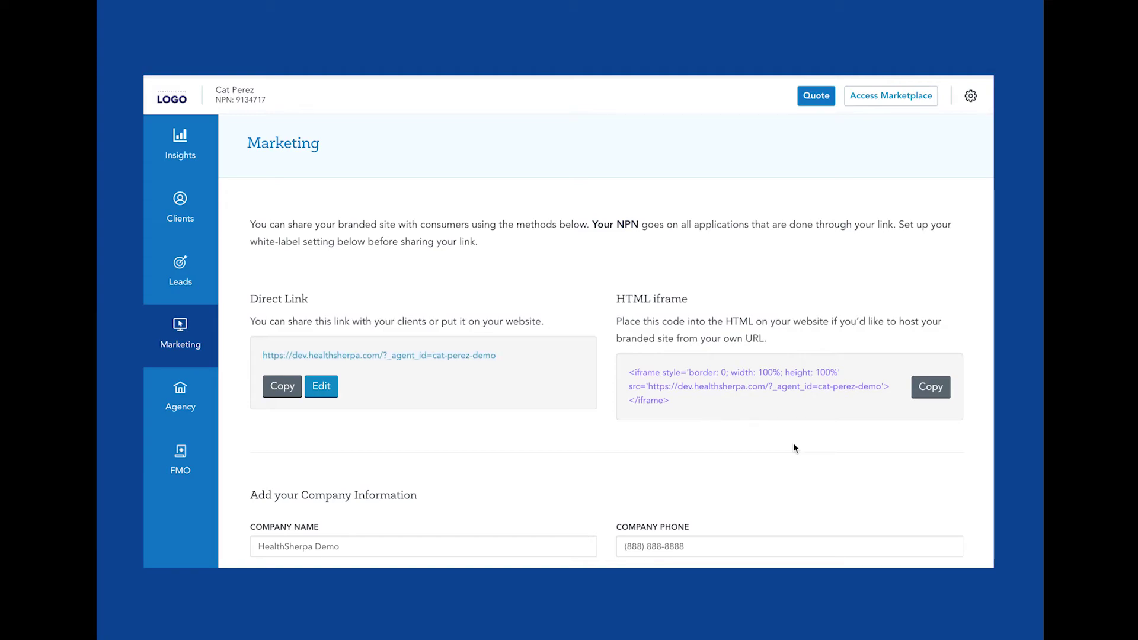
left_click(932, 388)
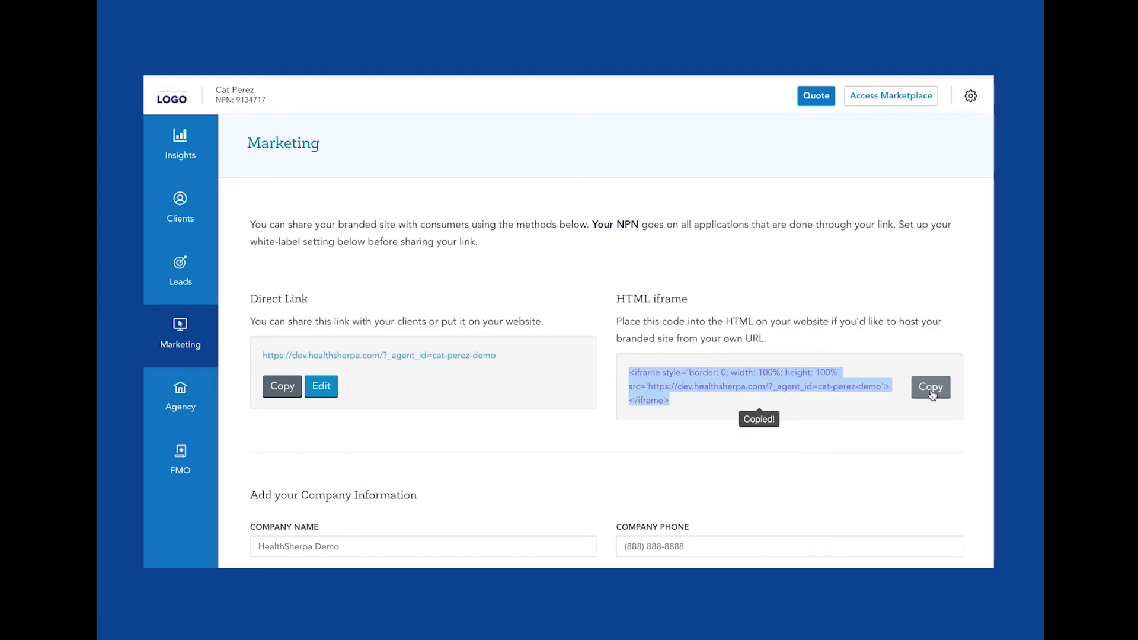
left_click(571, 445)
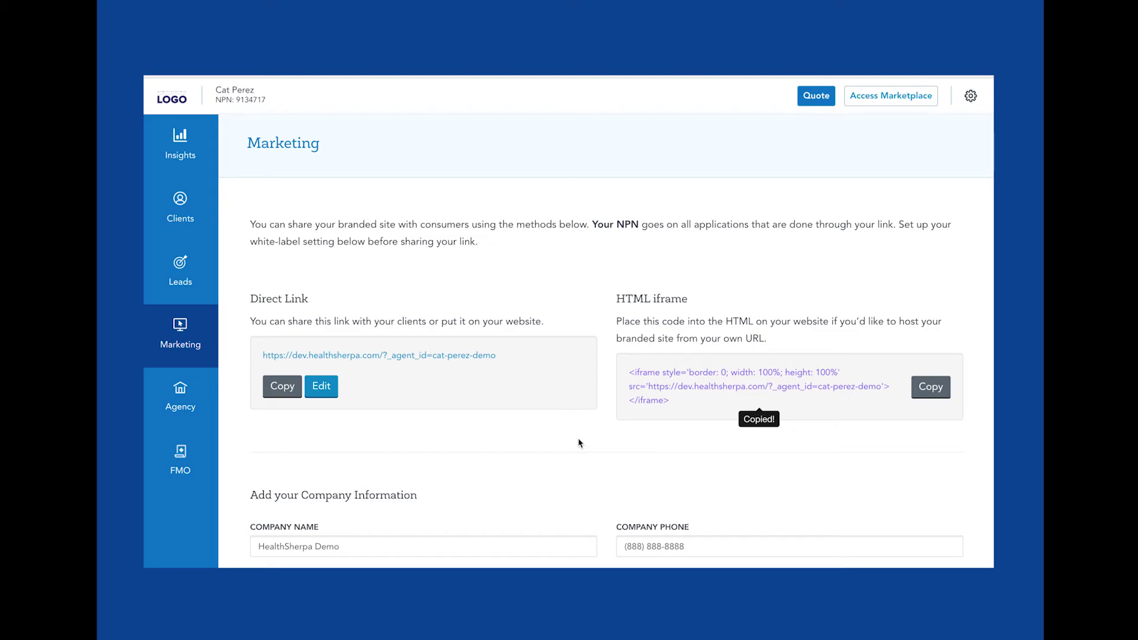
scroll(579, 444, "down", 3)
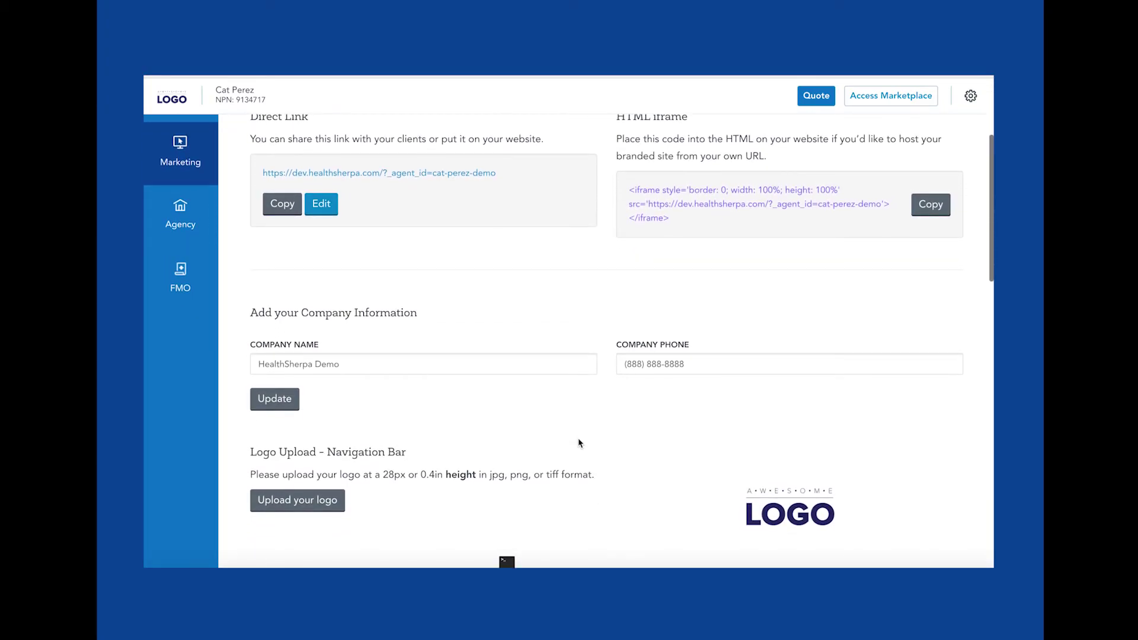
scroll(579, 443, "down", 1)
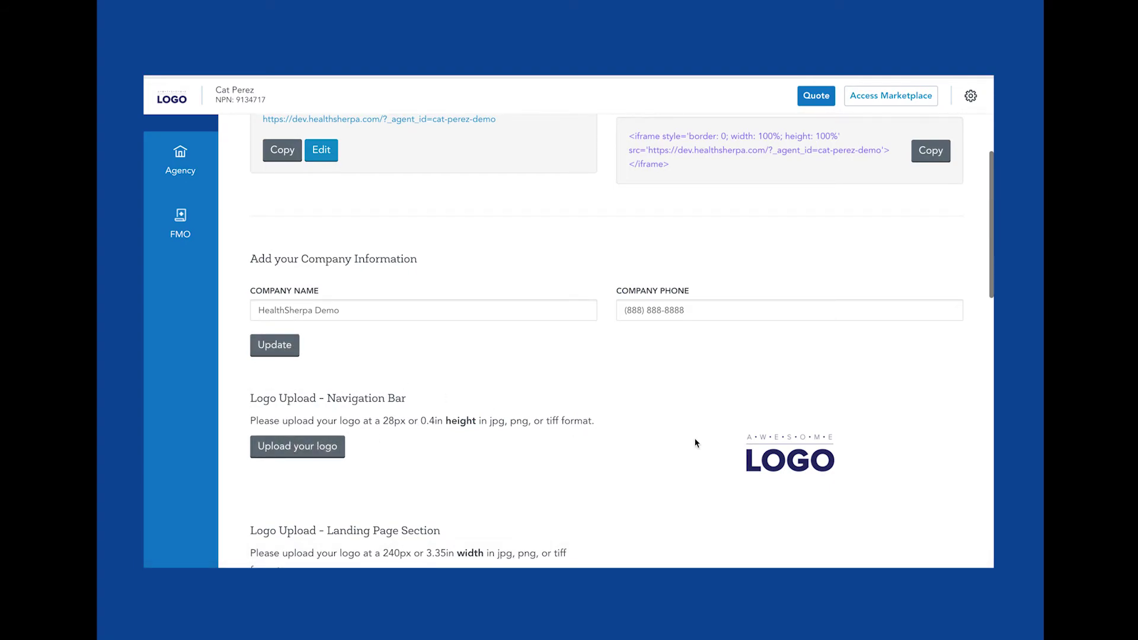
scroll(569, 449, "down", 3)
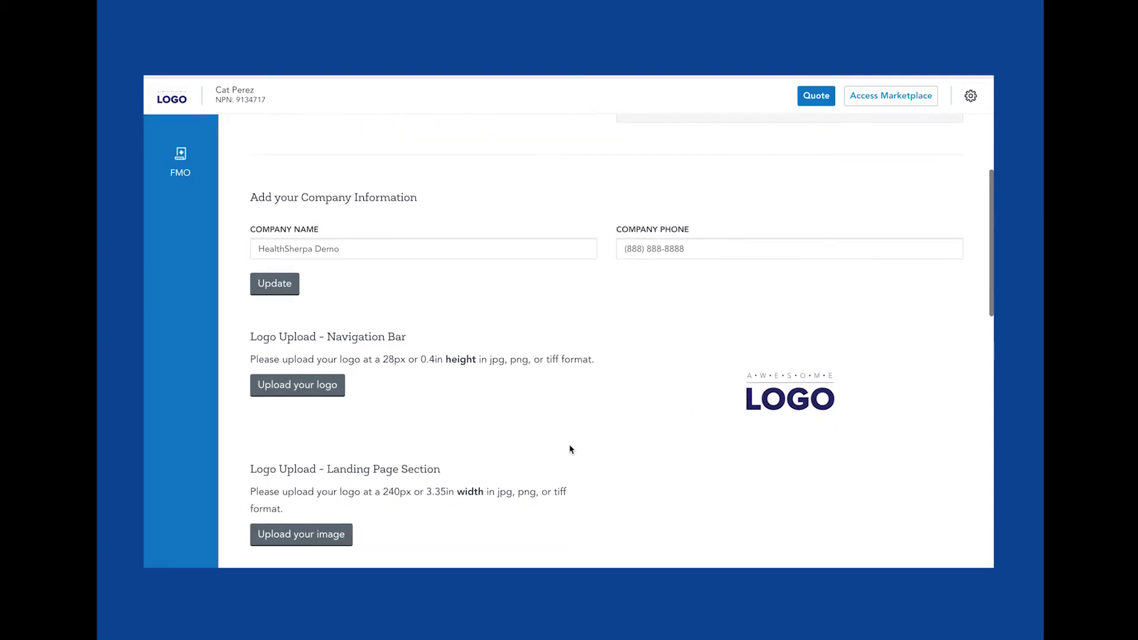
scroll(569, 448, "down", 3)
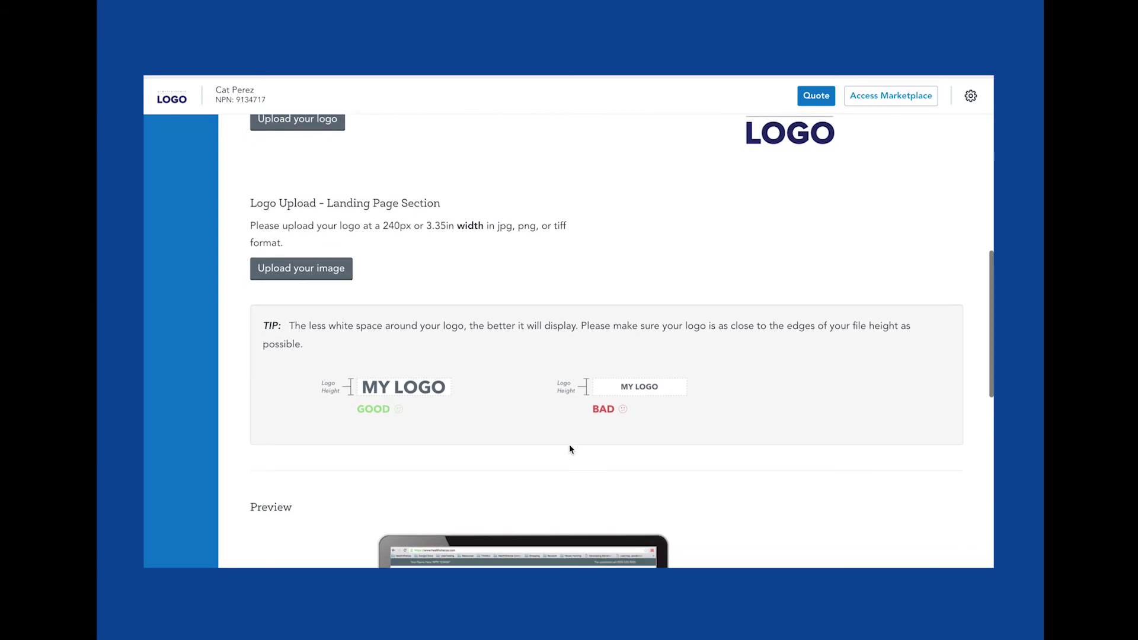
scroll(570, 449, "down", 2)
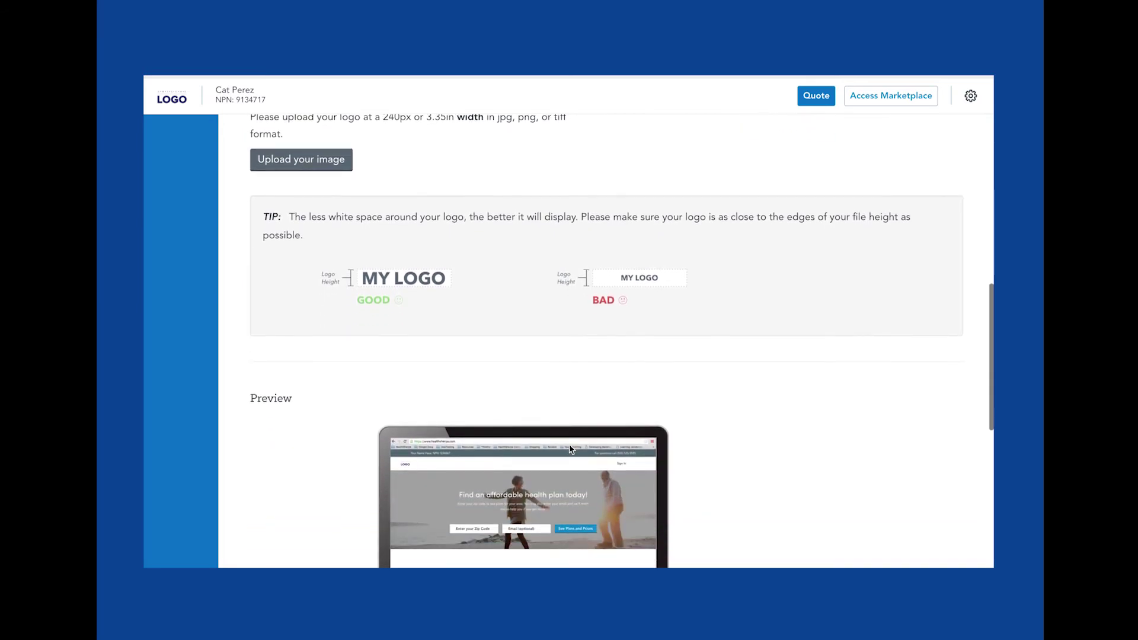
scroll(570, 449, "down", 3)
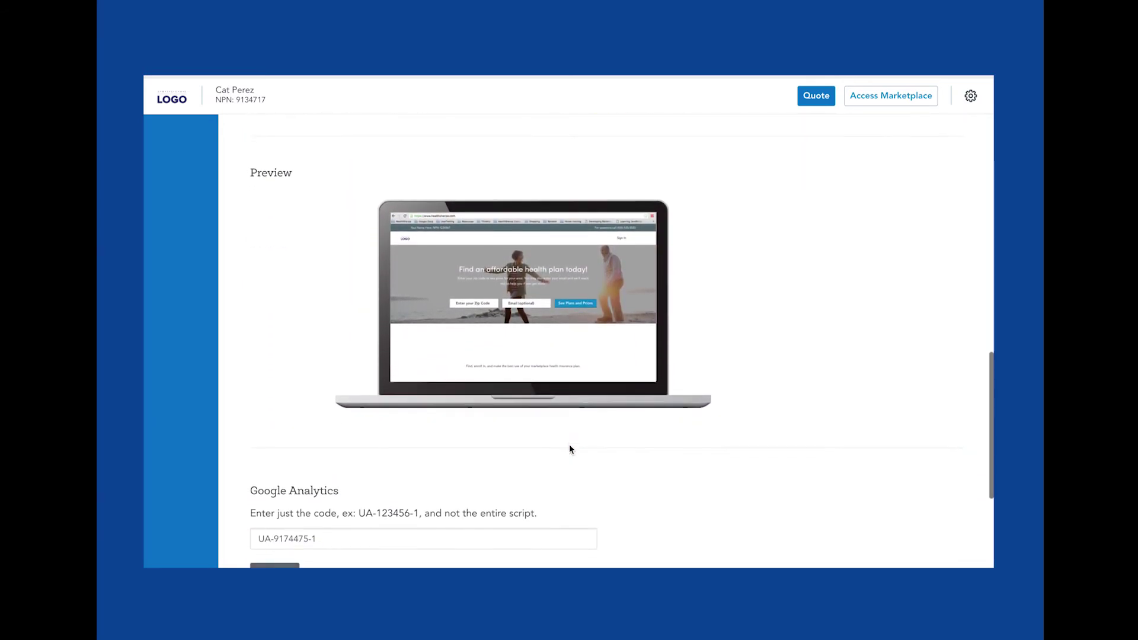
scroll(570, 449, "down", 2)
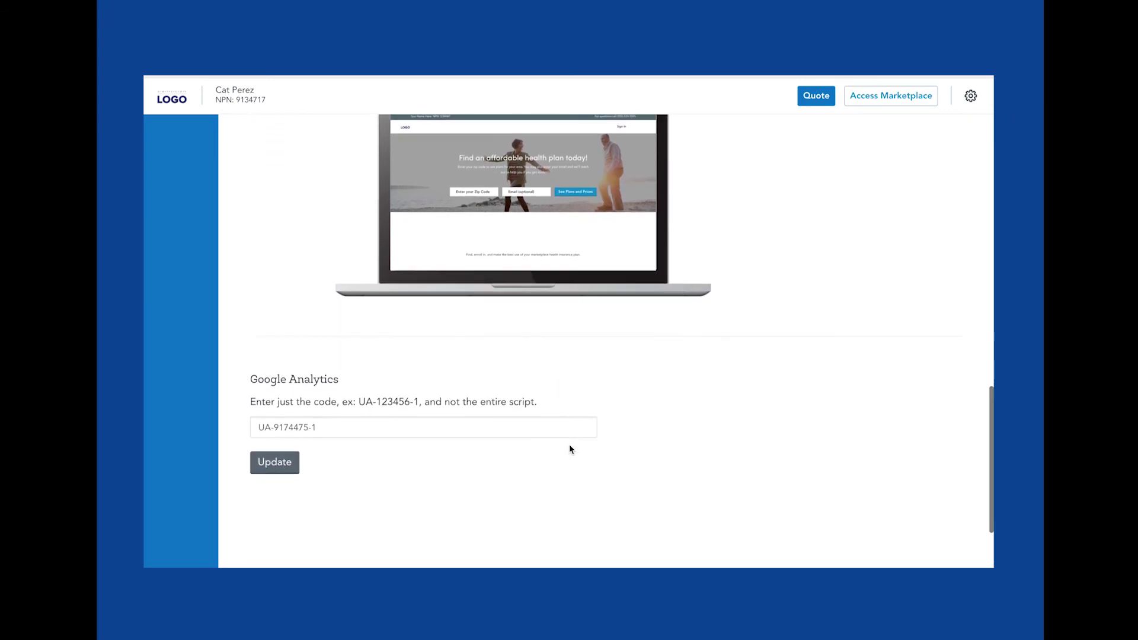
scroll(570, 448, "down", 1)
scroll(570, 449, "up", 15)
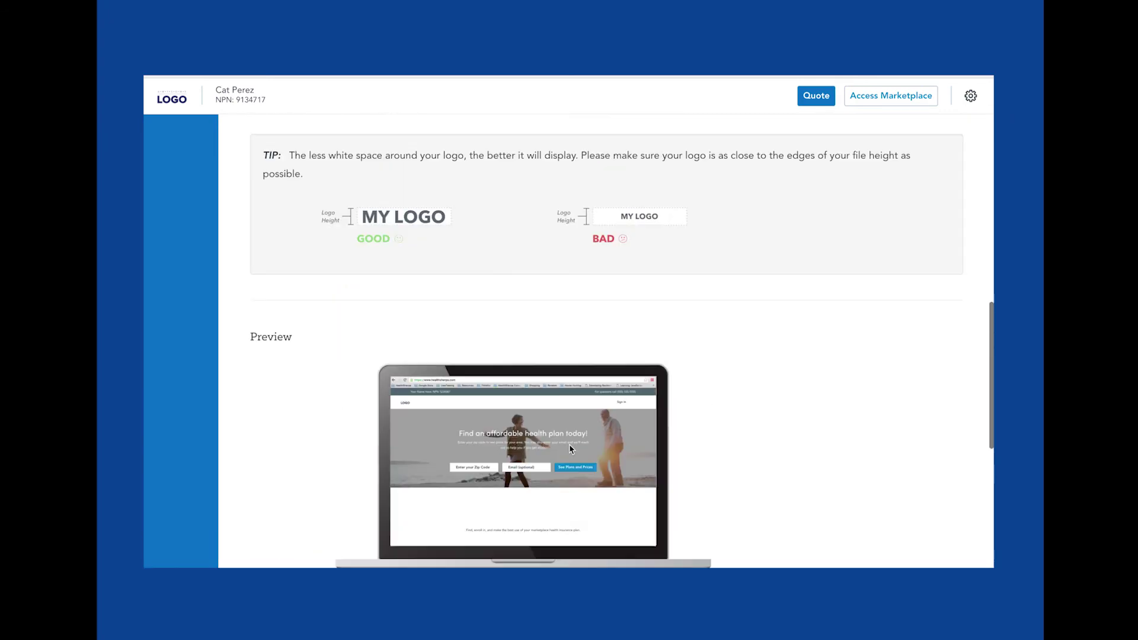
scroll(569, 449, "up", 1)
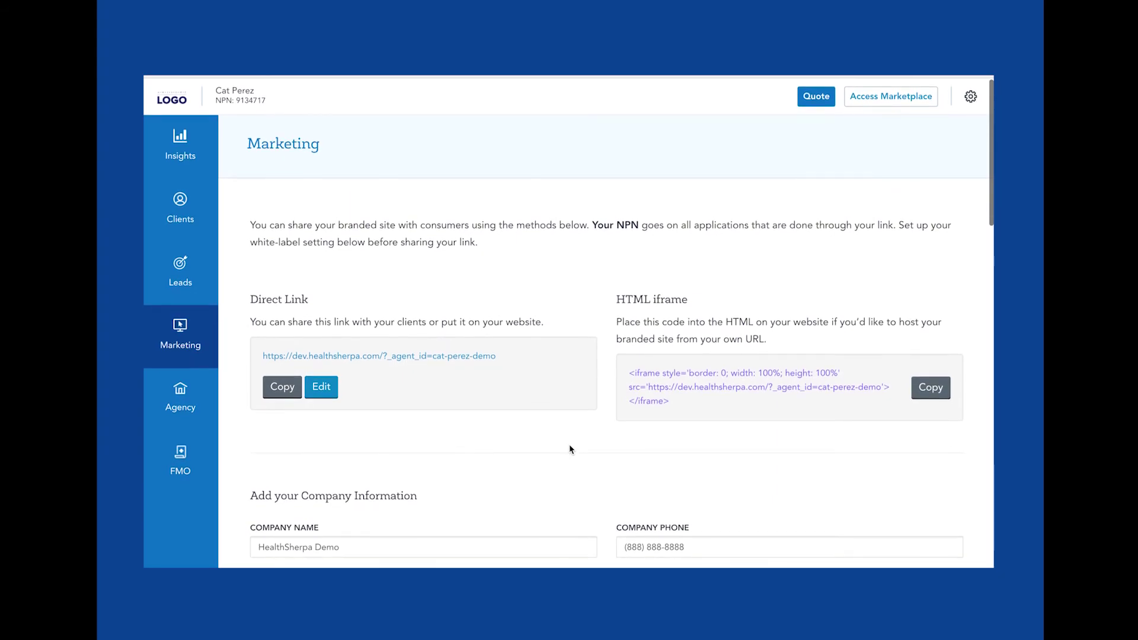
Step: Preview the Agency page's Invite dialog, then export enrollments to enrollments (4).csv and open it
left_click(187, 394)
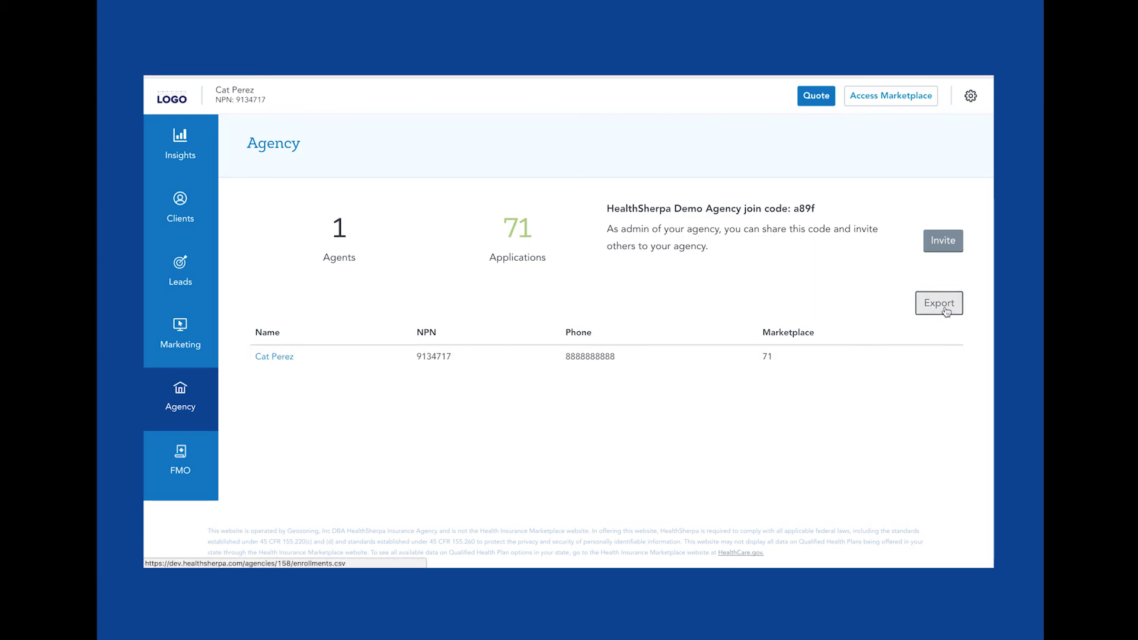
left_click(945, 242)
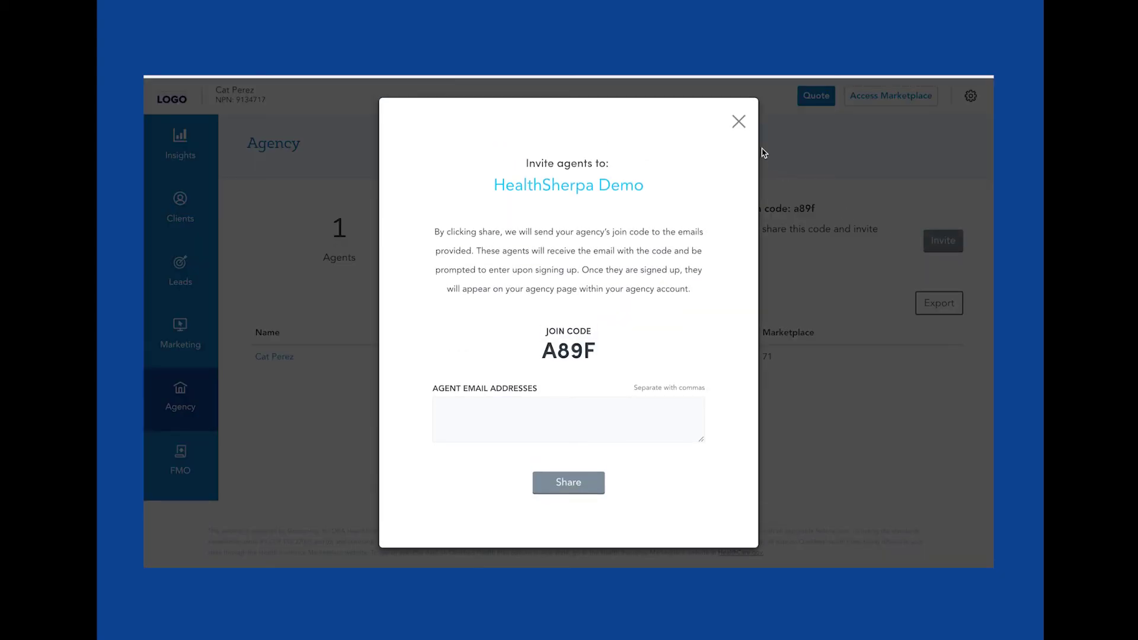
left_click(739, 121)
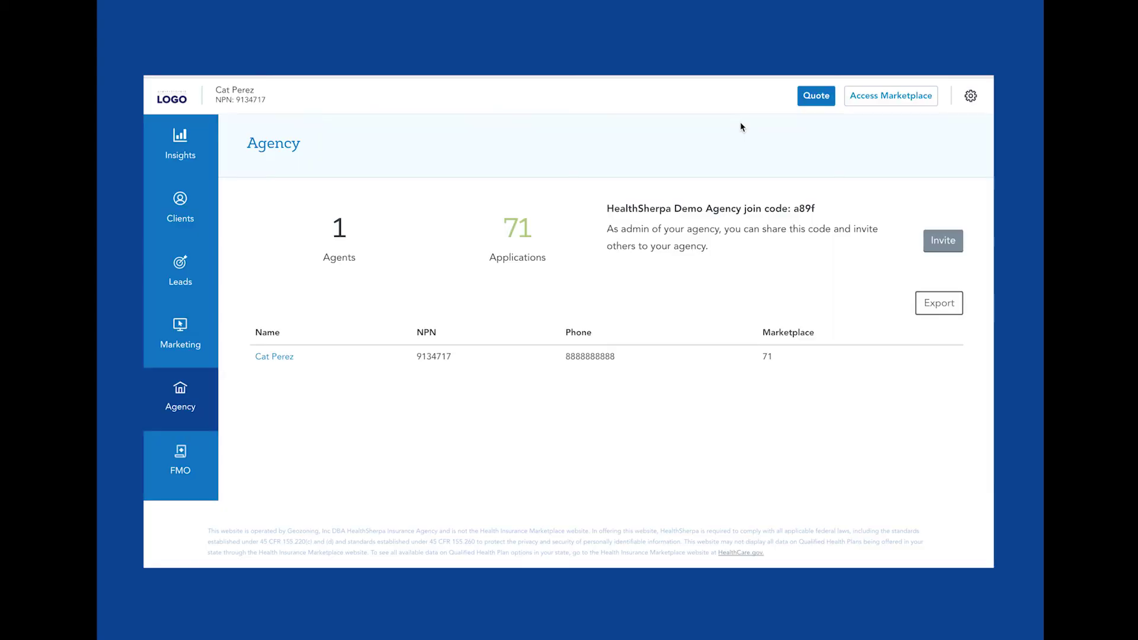
left_click(941, 313)
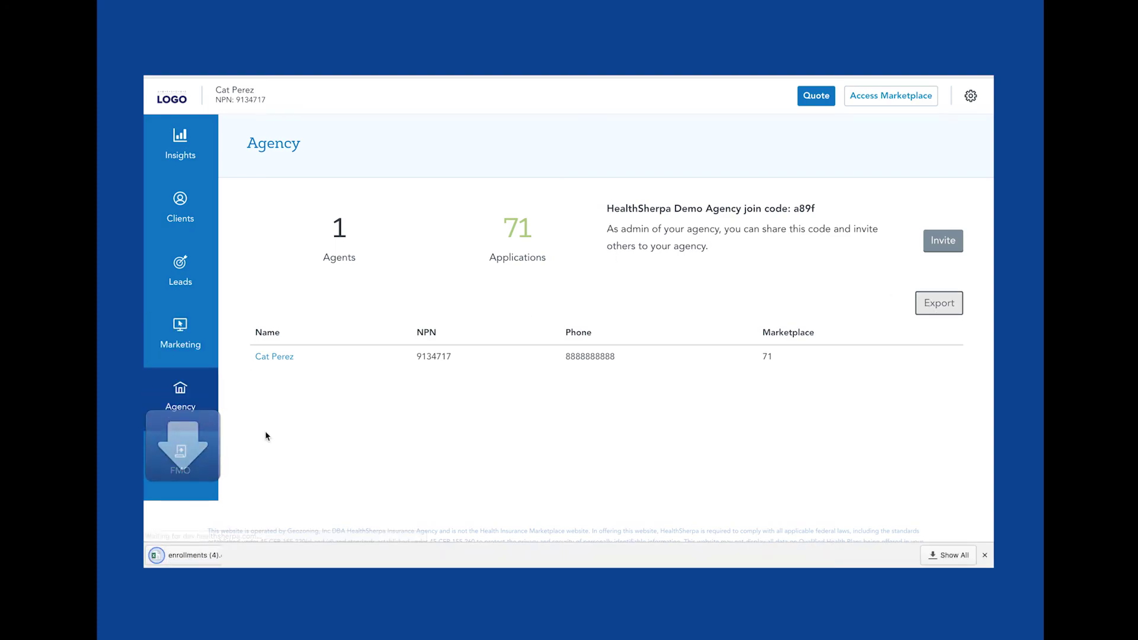
left_click(207, 557)
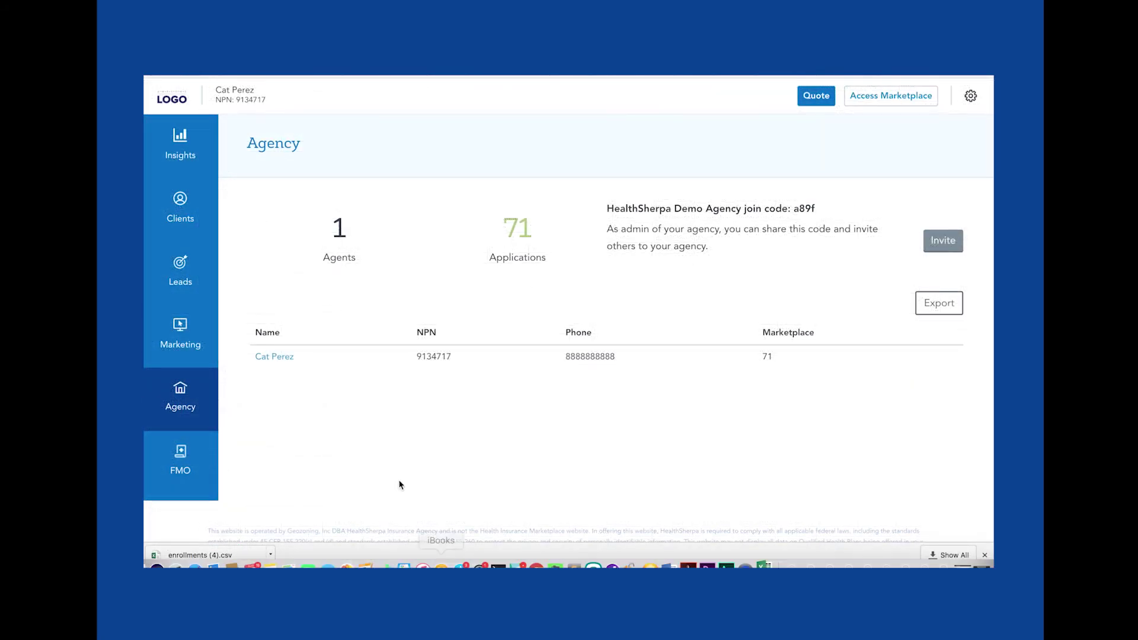
Step: Go to the FMO page listing sub-appointments available for contracting
left_click(184, 461)
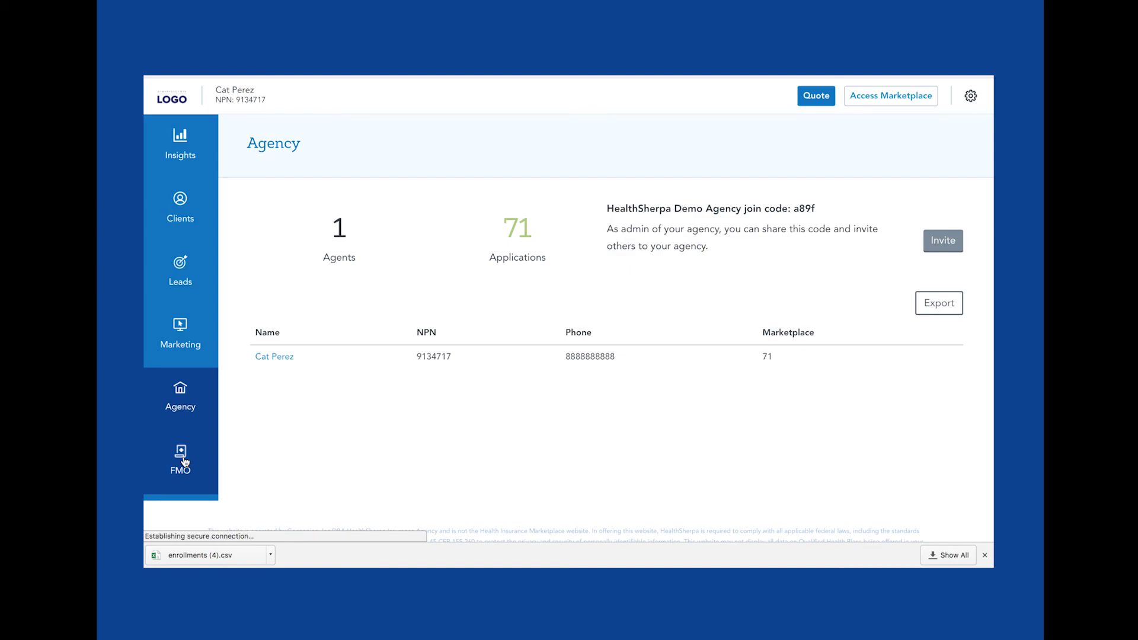